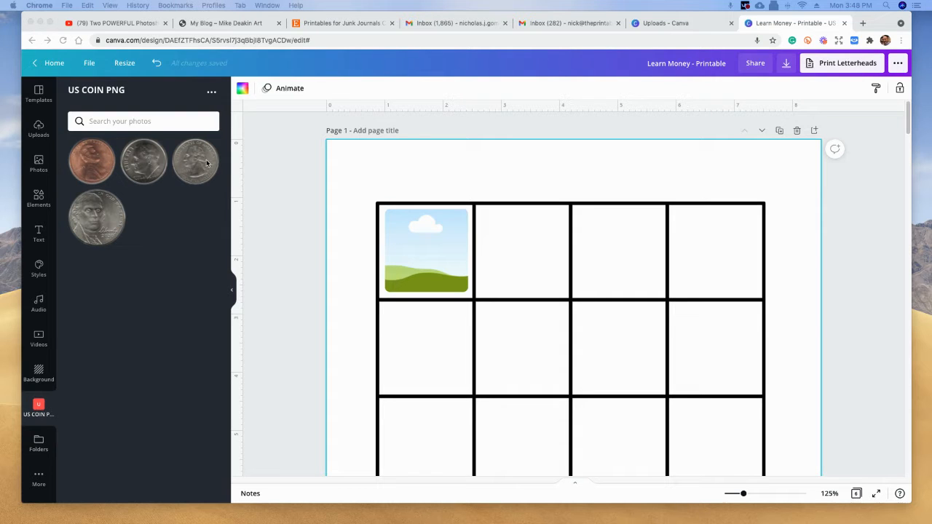
Look over the four-by-four grid on page 1 and the coin picture on page 2.
scroll(341, 204, "down", 2)
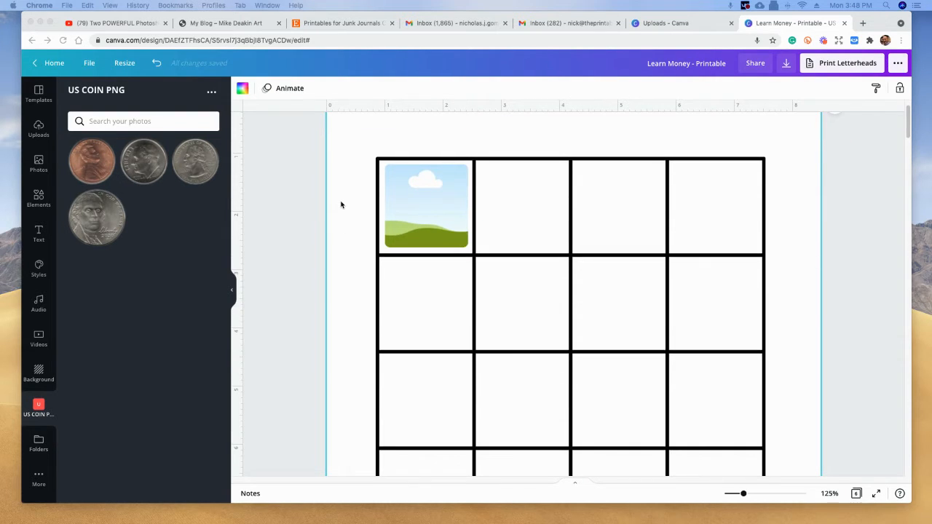
scroll(341, 204, "up", 2)
scroll(341, 205, "down", 2)
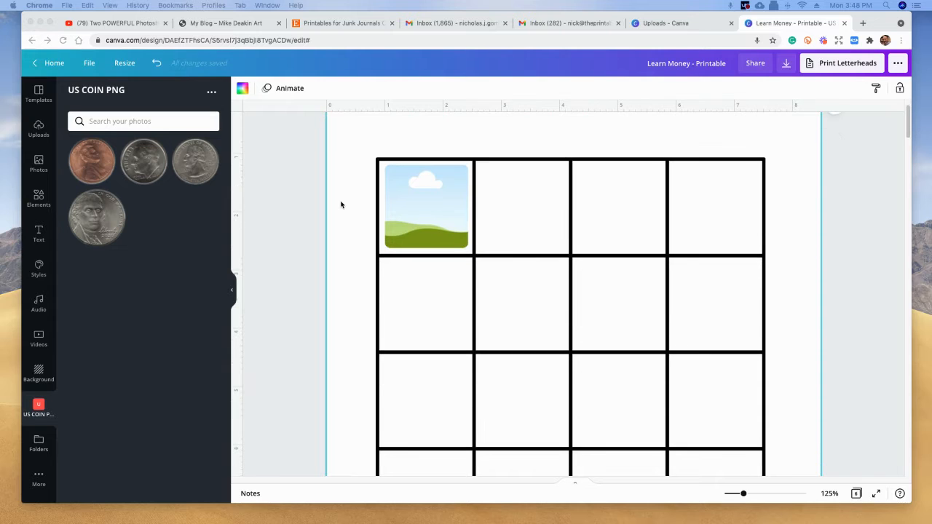
scroll(341, 205, "down", 5)
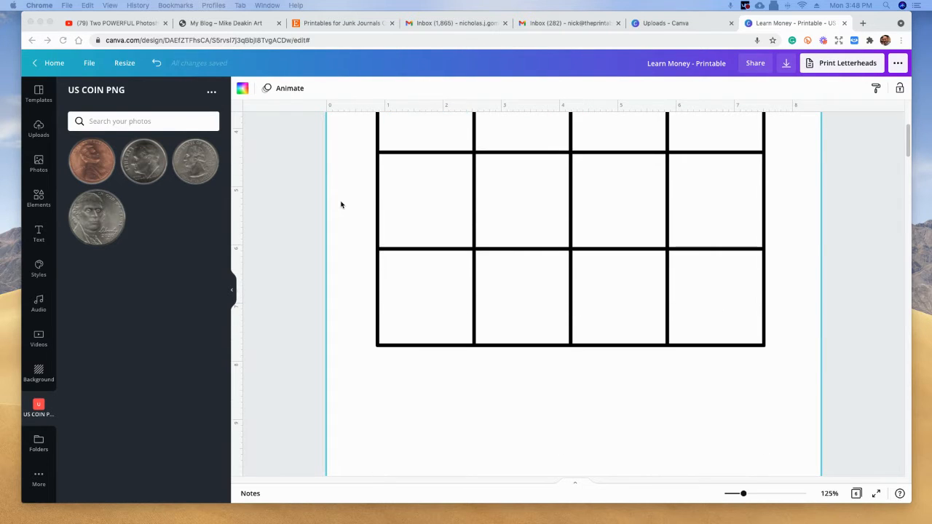
scroll(341, 204, "down", 10)
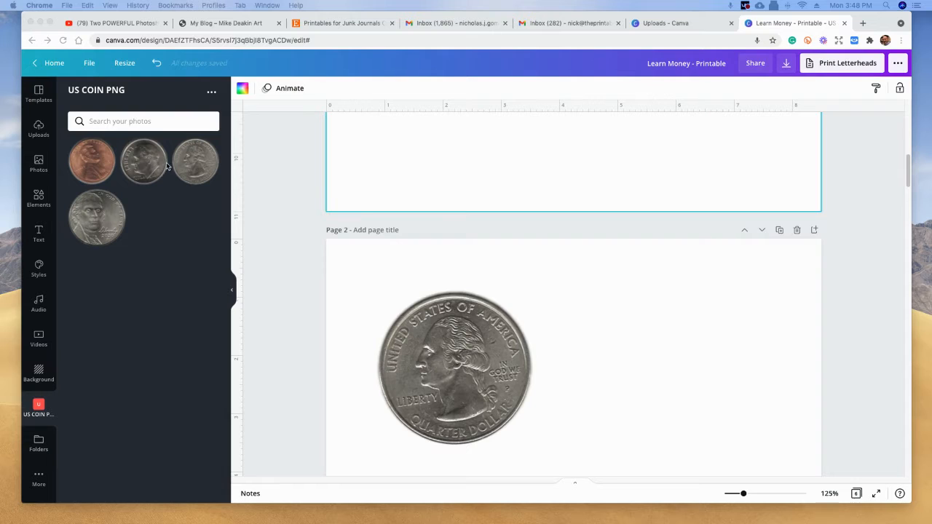
scroll(319, 190, "up", 10)
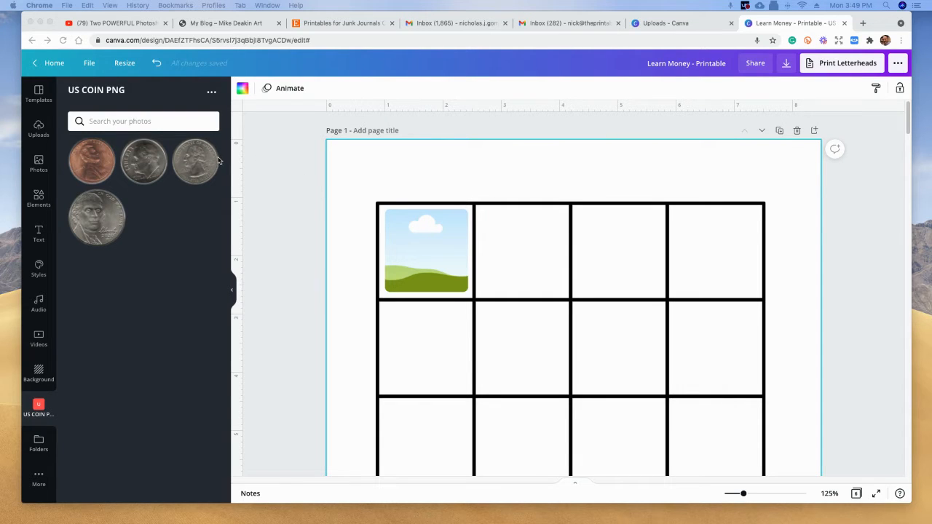
scroll(337, 238, "down", 3)
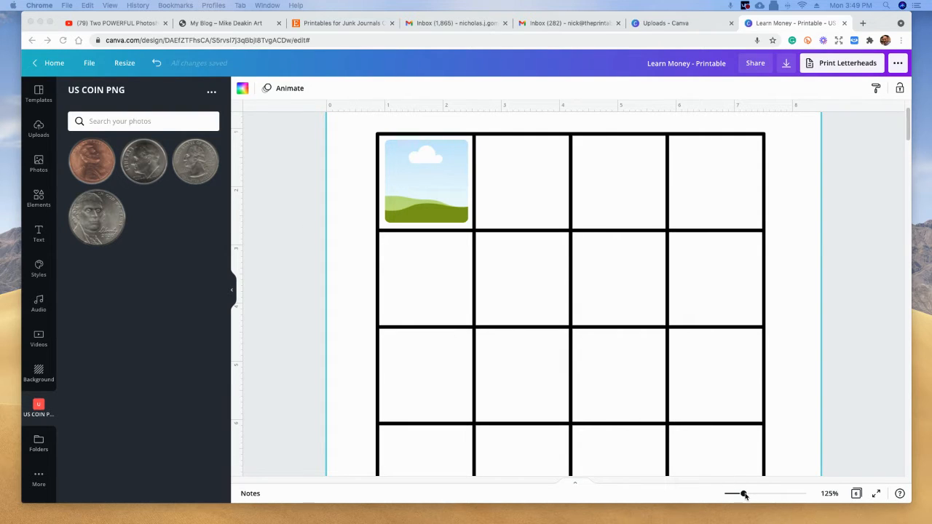
left_click_drag(744, 494, 737, 495)
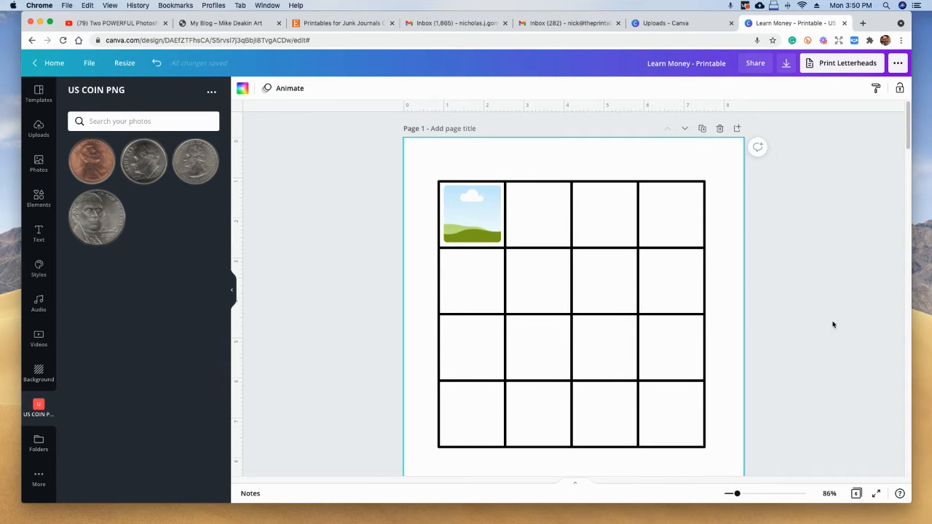
left_click(667, 184)
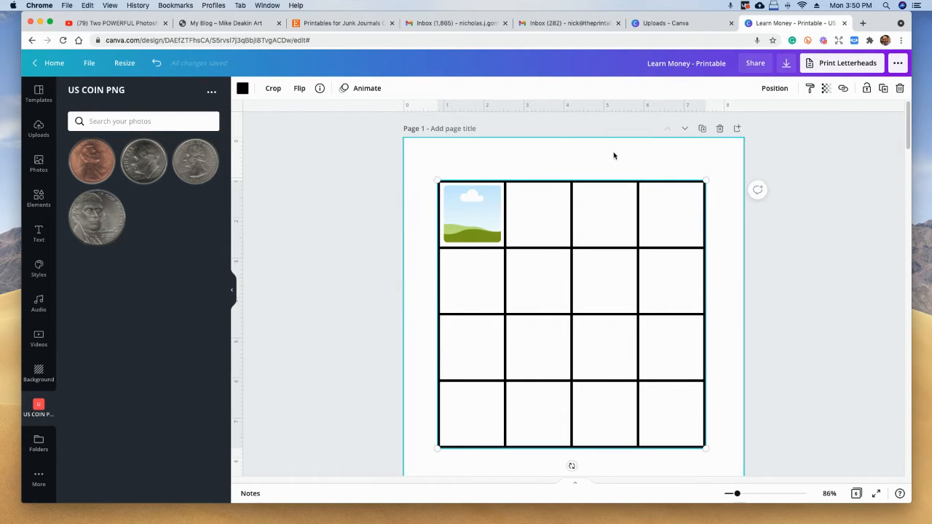
Add a square picture frame, shrink it to cell size and fill the three empty cells of the grid's top row with it.
left_click(34, 201)
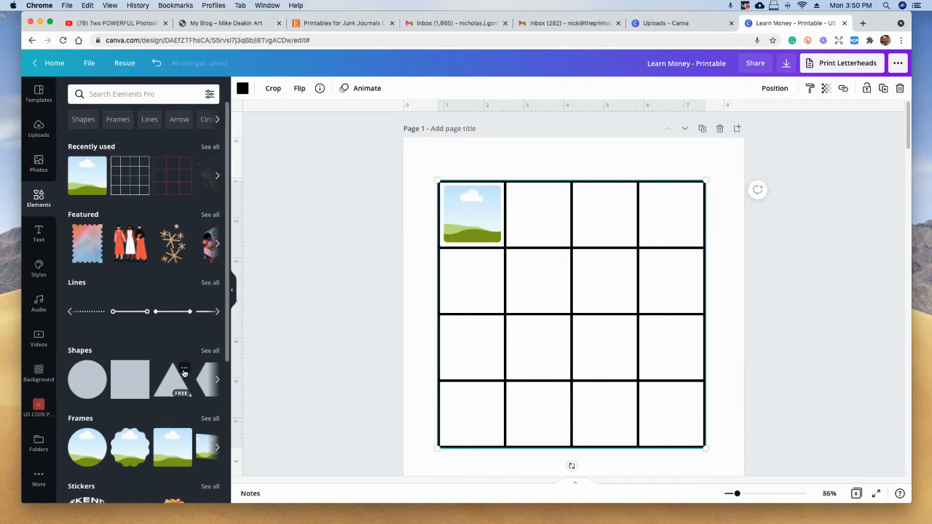
scroll(181, 375, "down", 1)
scroll(180, 375, "down", 3)
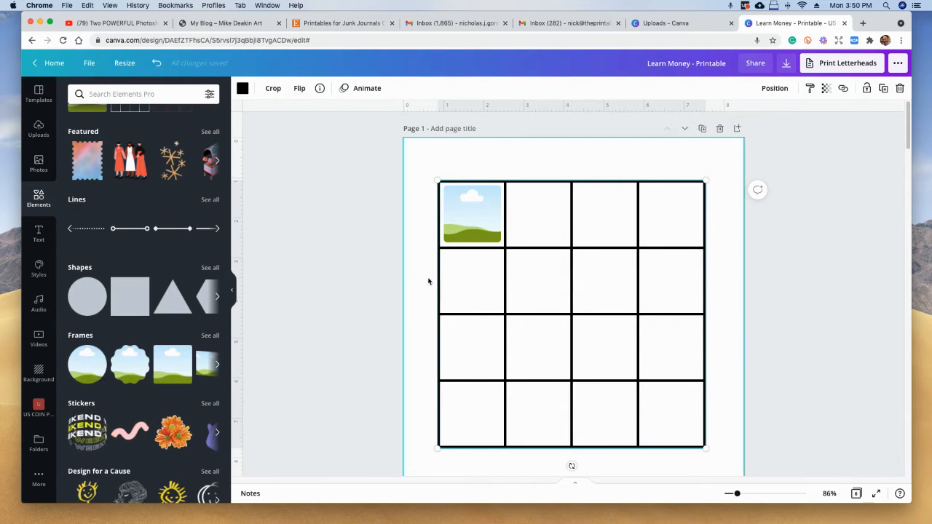
left_click(342, 221)
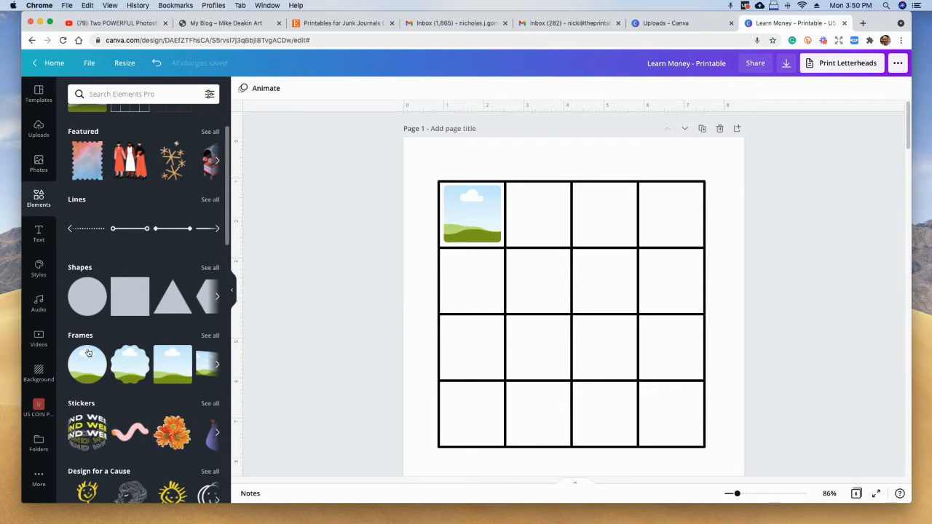
left_click(31, 405)
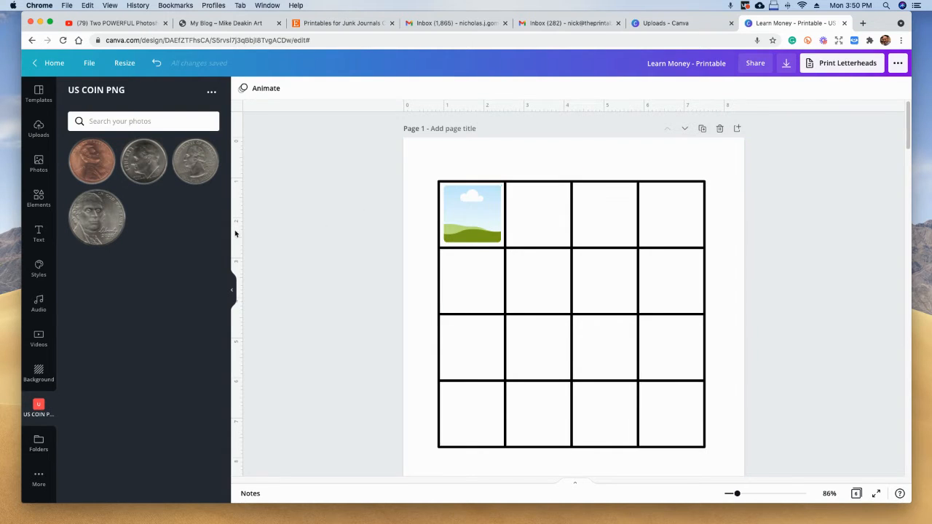
left_click(38, 198)
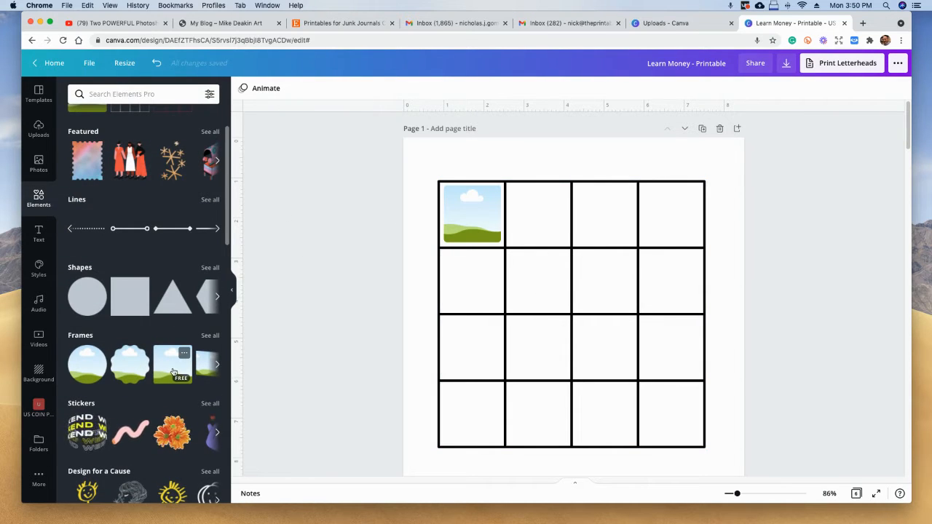
left_click_drag(172, 371, 590, 256)
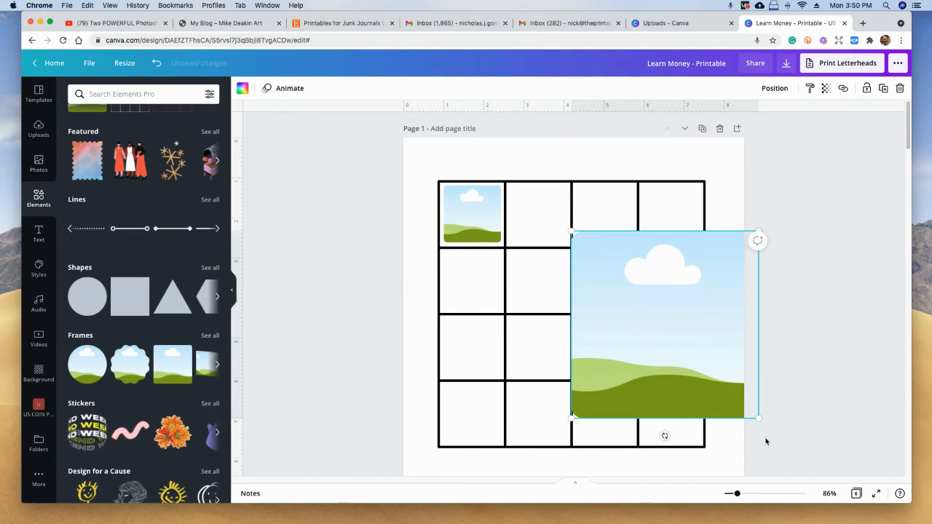
left_click_drag(761, 420, 593, 317)
left_click_drag(596, 262, 682, 218)
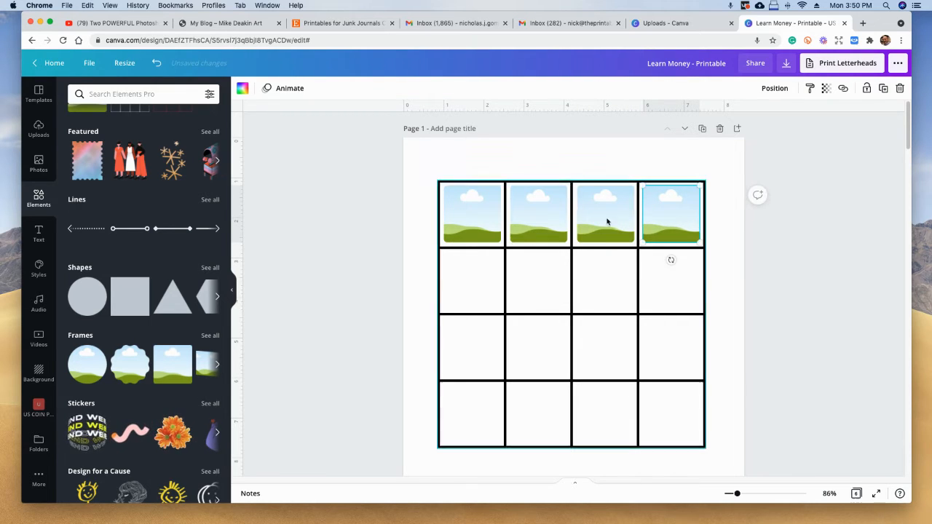
left_click(815, 278)
Copy the top row of four picture frames into each of the three grid rows below.
left_click(678, 217)
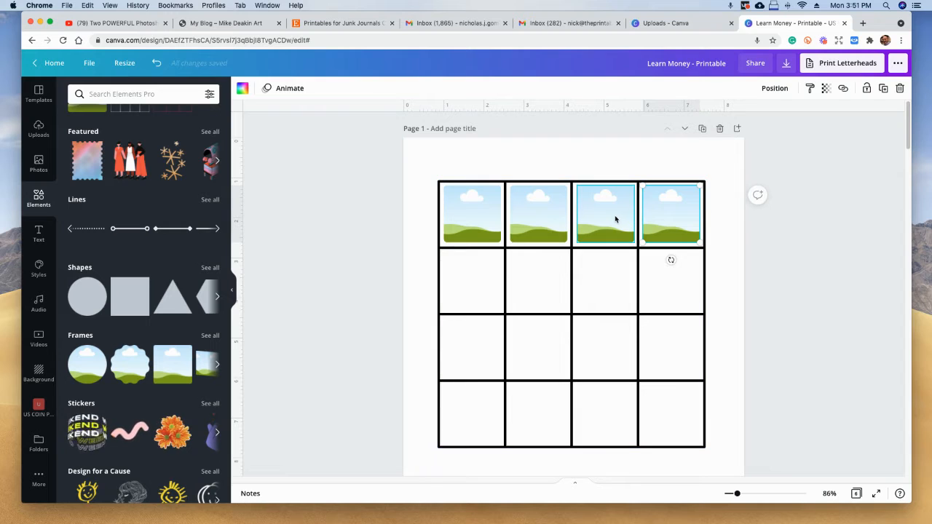
left_click(615, 219, "shift")
left_click(557, 211, "shift")
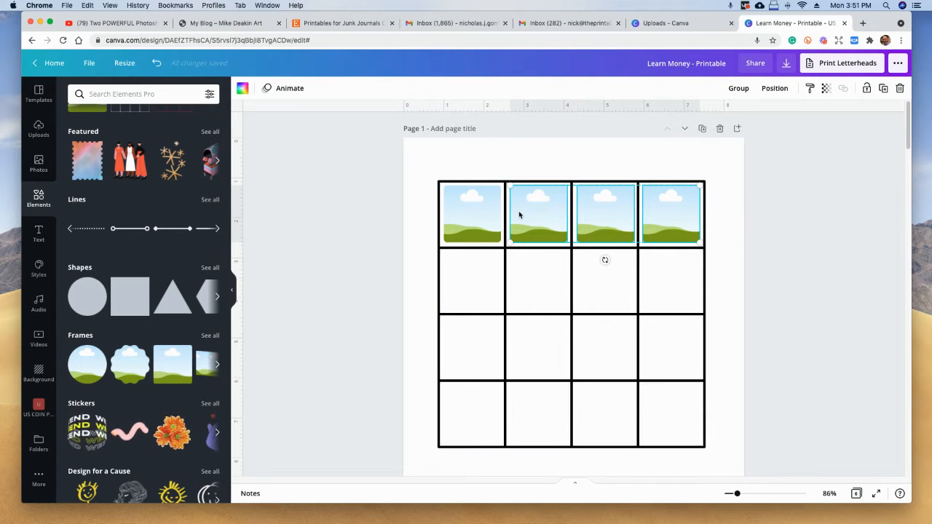
left_click(486, 208, "shift")
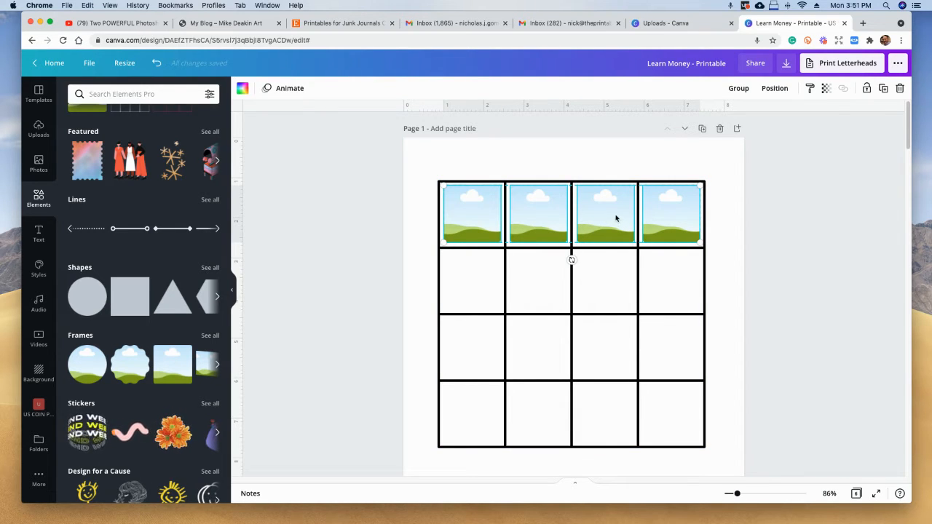
left_click_drag(616, 217, 609, 410)
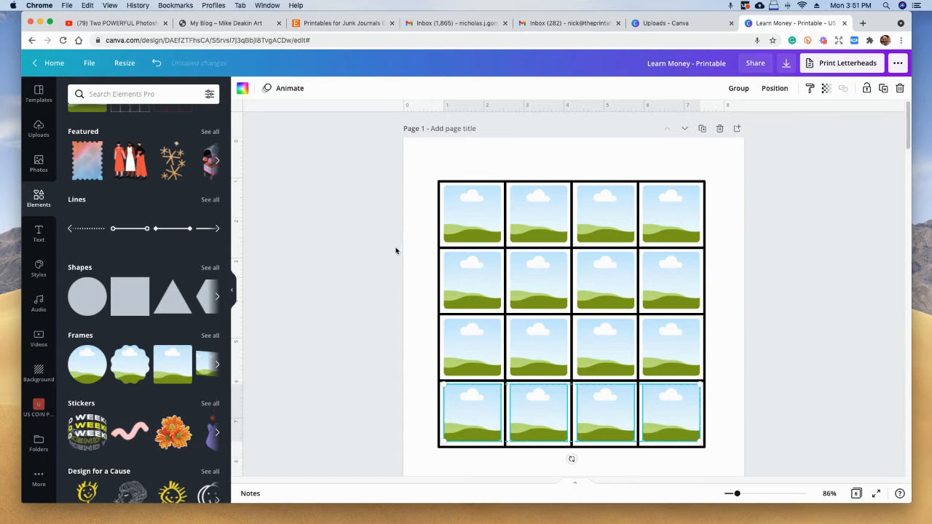
left_click(348, 223)
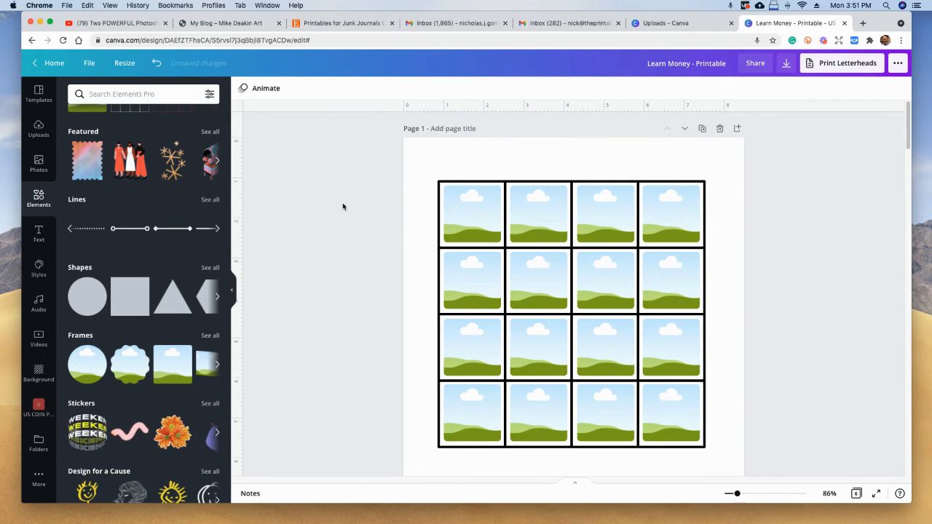
From the US COIN PNG folder, place a quarter in row 1's first frame, and a nickel and a penny in row 2's first two frames.
scroll(343, 206, "down", 2)
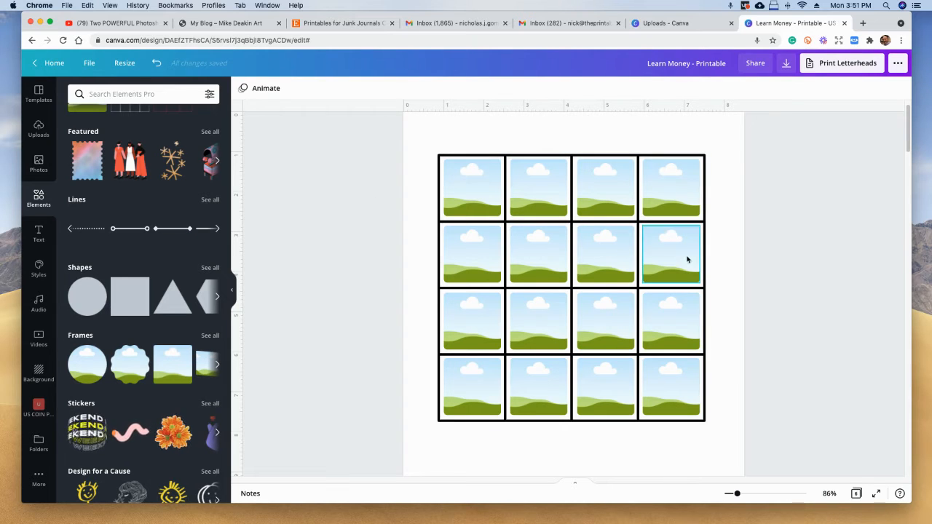
scroll(379, 252, "down", 1)
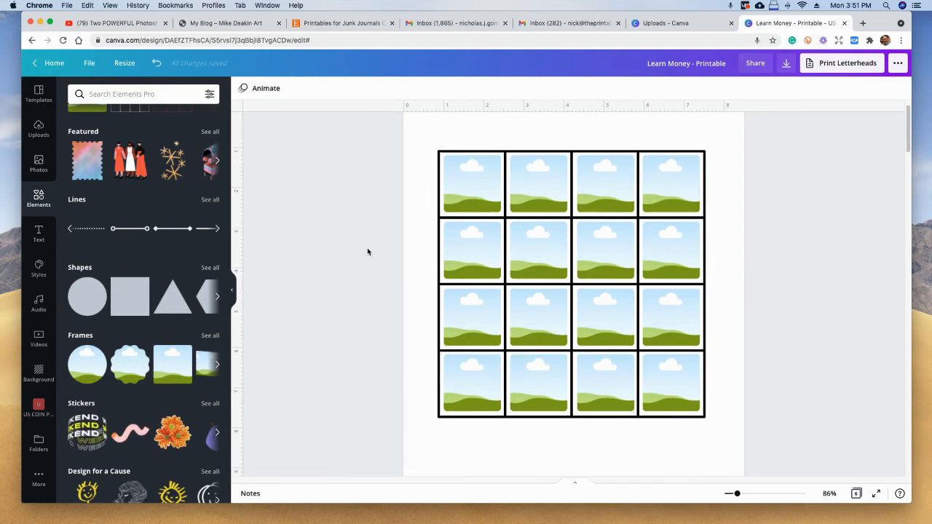
left_click(40, 409)
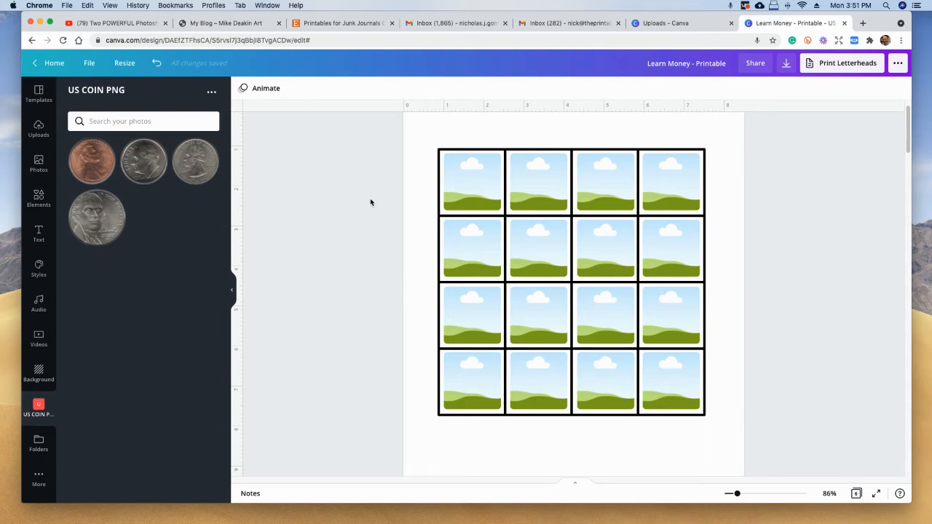
scroll(751, 386, "down", 1)
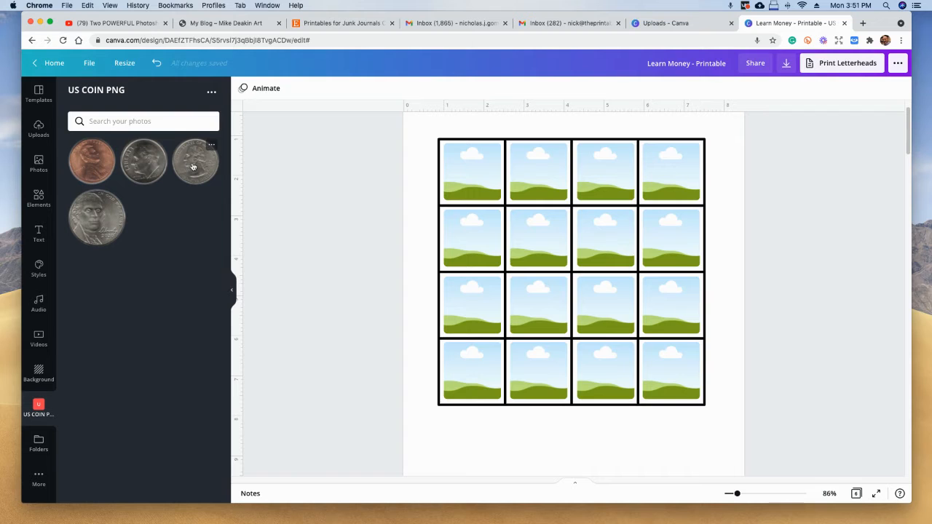
left_click_drag(193, 167, 463, 172)
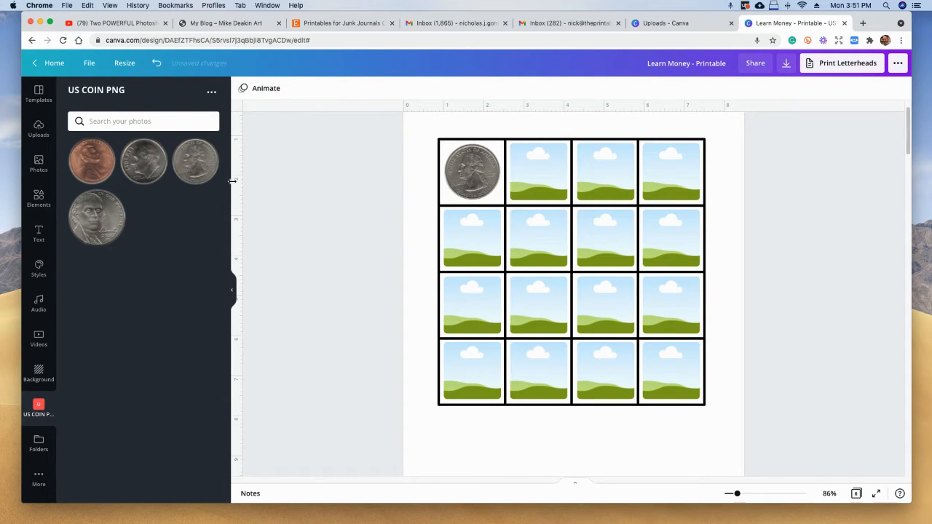
left_click_drag(143, 161, 513, 241)
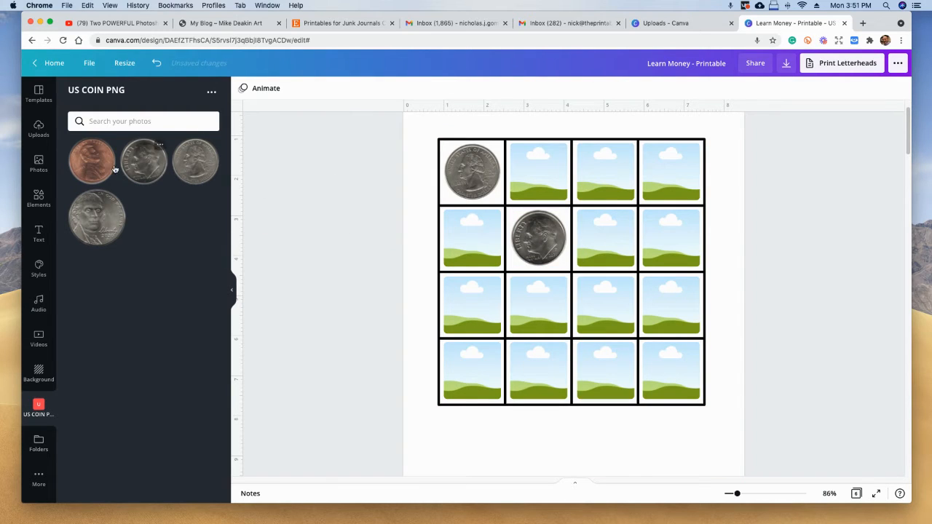
left_click_drag(93, 164, 525, 234)
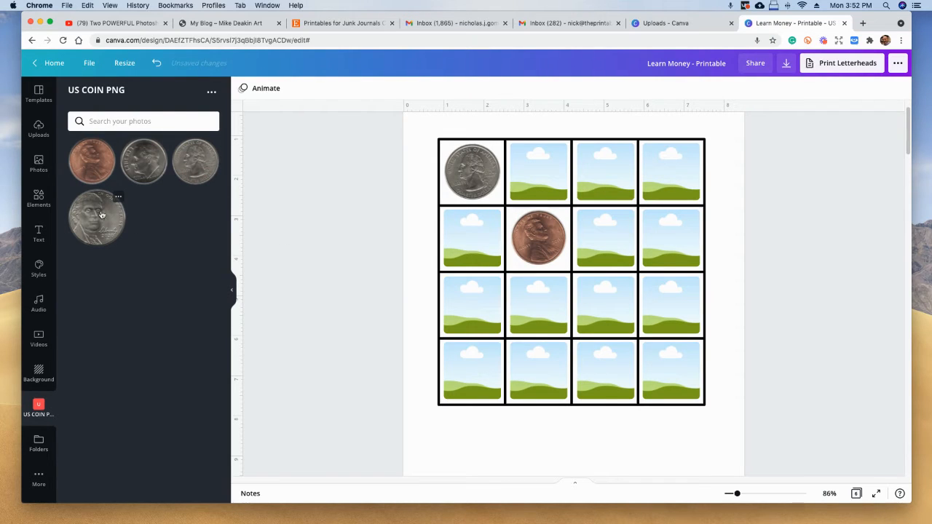
left_click_drag(102, 217, 475, 234)
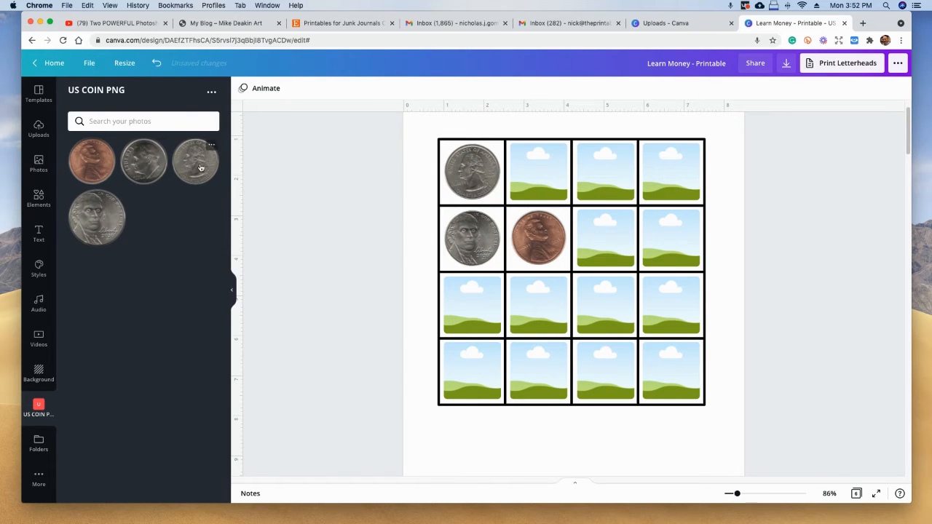
Place a nickel and a dime in row 3's first two frames, and a penny and a quarter in row 4's first and last frames.
left_click_drag(211, 173, 669, 369)
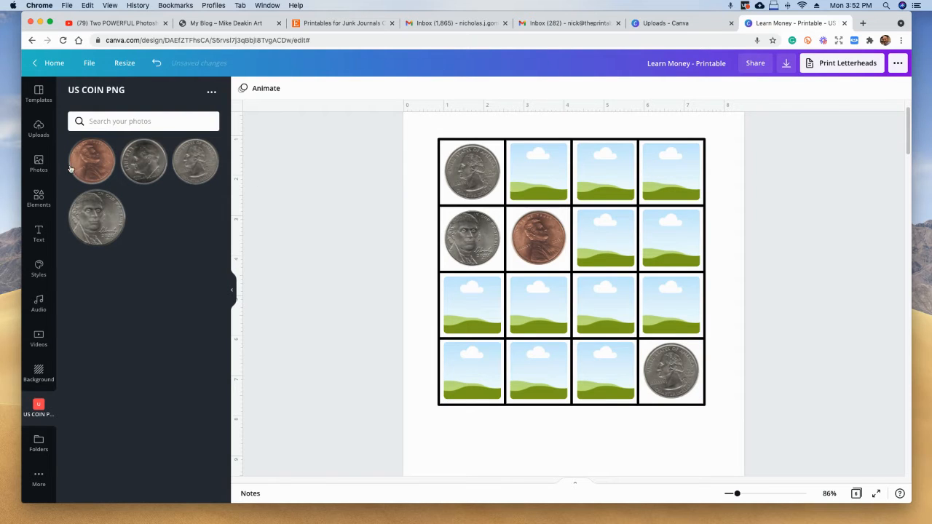
left_click_drag(144, 161, 512, 296)
left_click_drag(108, 220, 450, 308)
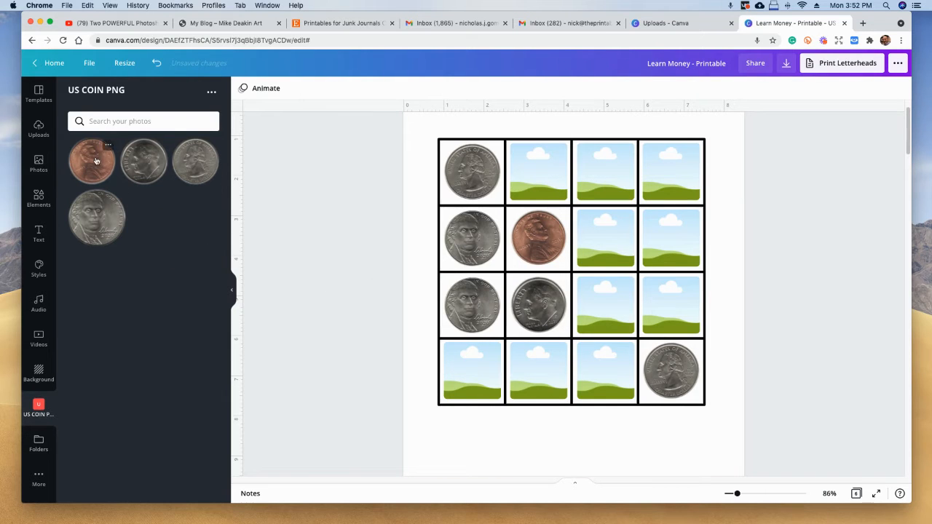
left_click_drag(102, 157, 485, 368)
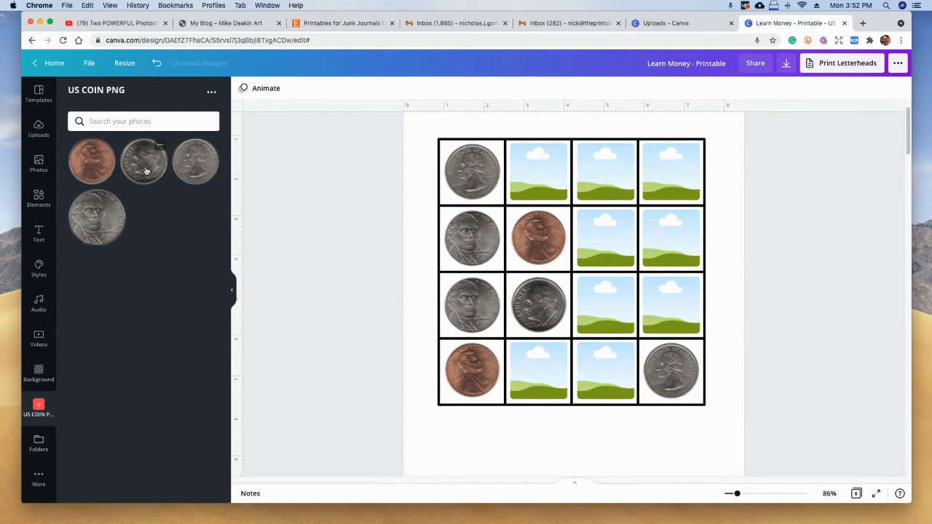
Place dimes in row 1's last and row 2's third frames, and pennies in row 2's last and row 3's third frames.
left_click_drag(146, 161, 667, 191)
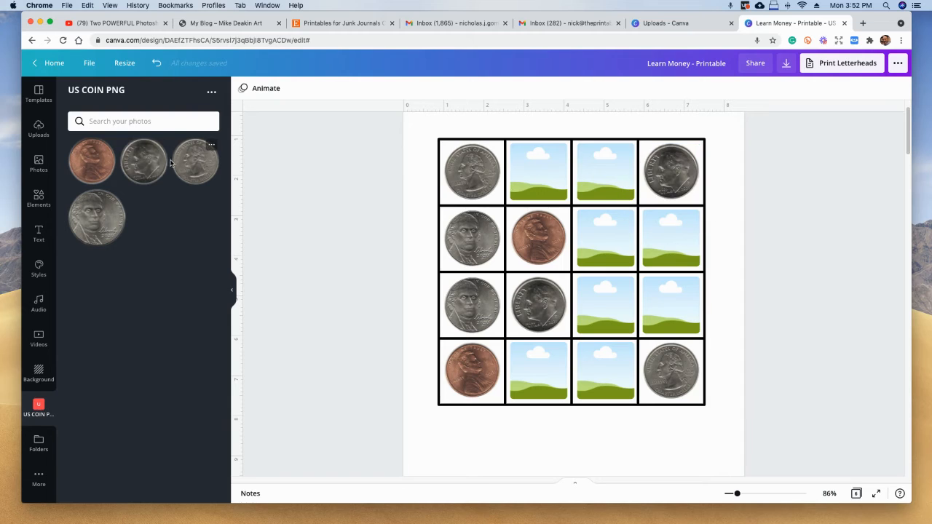
left_click_drag(157, 167, 585, 240)
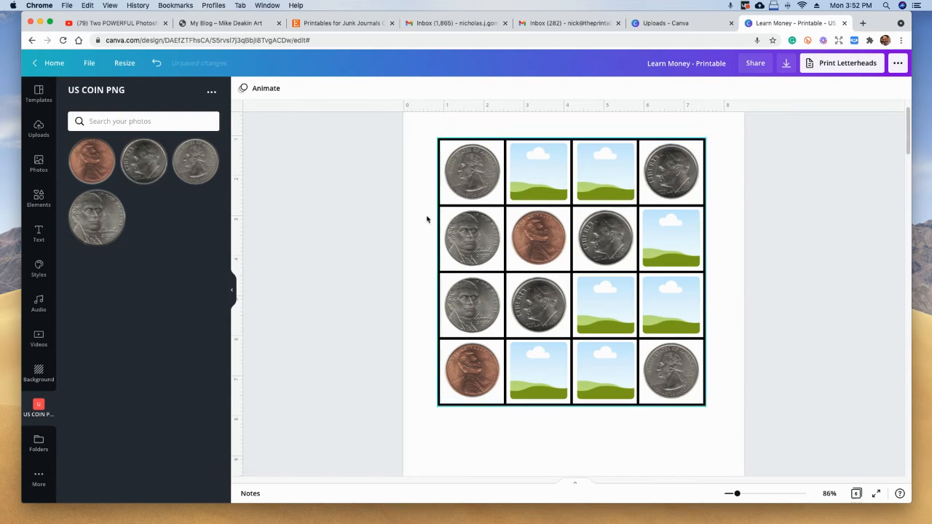
left_click_drag(106, 155, 670, 242)
left_click_drag(97, 161, 606, 315)
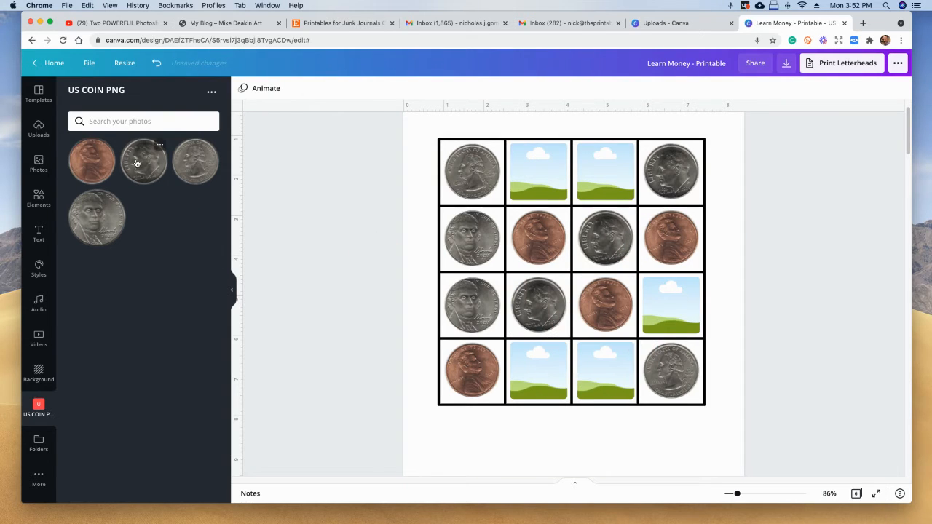
Fill row 1's second and third, row 3's last and row 4's second frames with dimes, and row 4's third frame with a nickel.
left_click_drag(139, 162, 510, 344)
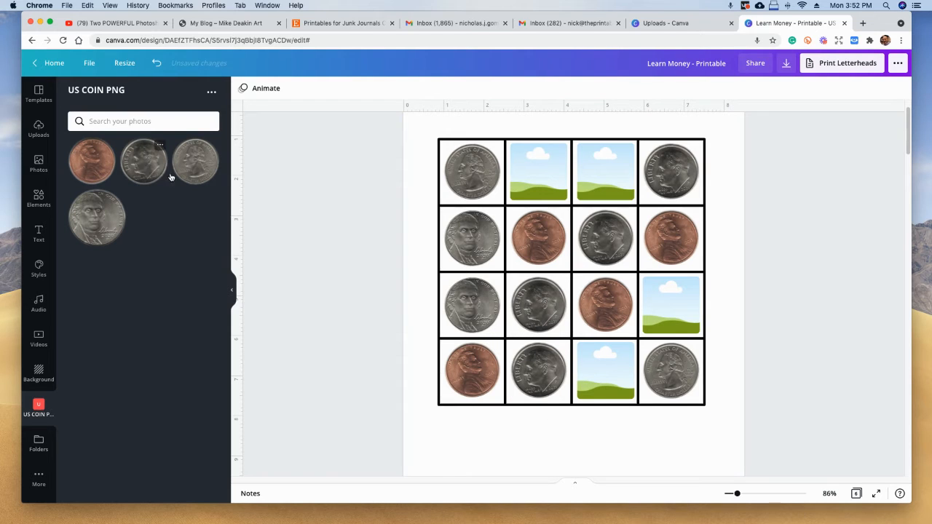
left_click_drag(154, 168, 550, 182)
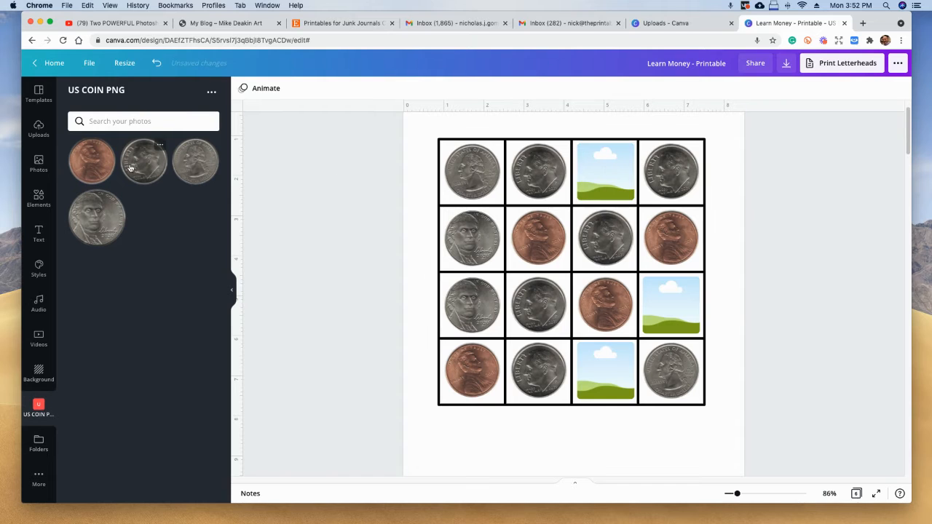
left_click_drag(148, 163, 672, 304)
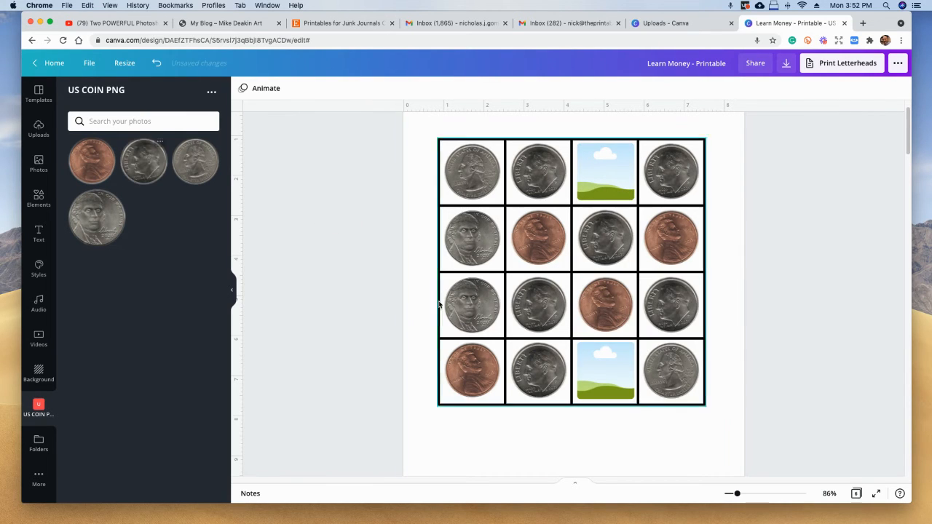
left_click_drag(104, 227, 576, 350)
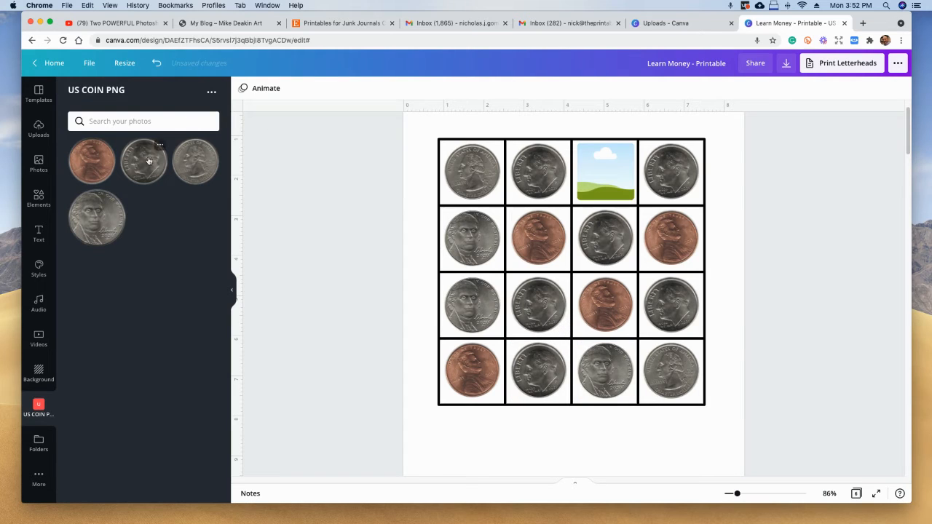
left_click_drag(144, 166, 583, 168)
Add a subheading text box to page 1 and position it in the empty space below the coin grid.
scroll(379, 218, "down", 3)
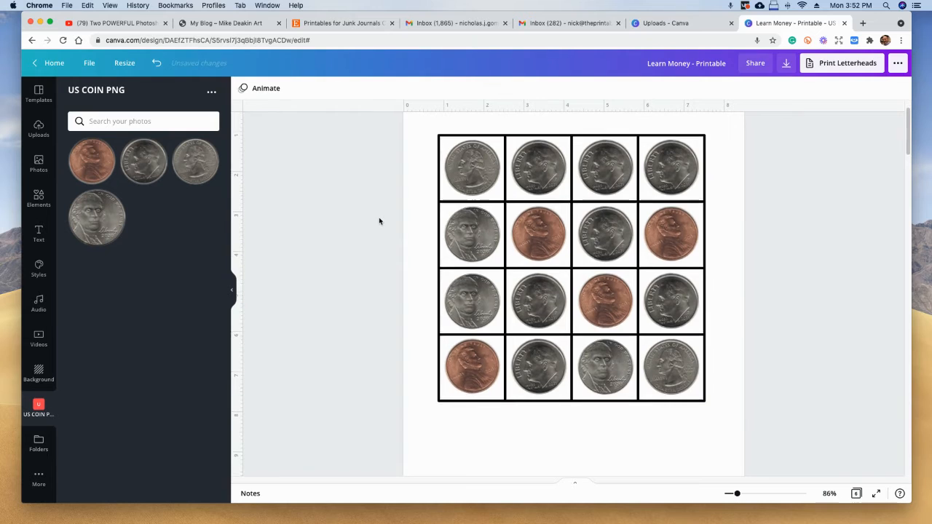
scroll(373, 221, "up", 1)
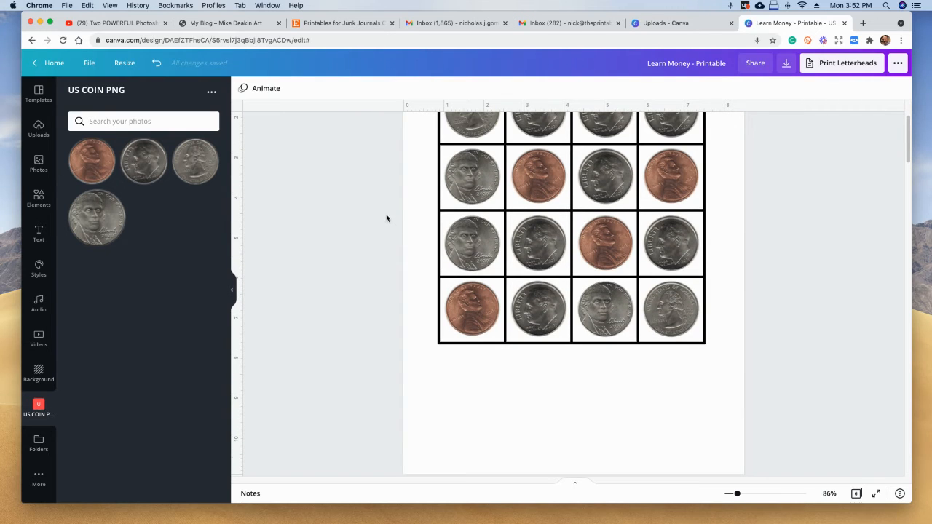
scroll(384, 214, "down", 5)
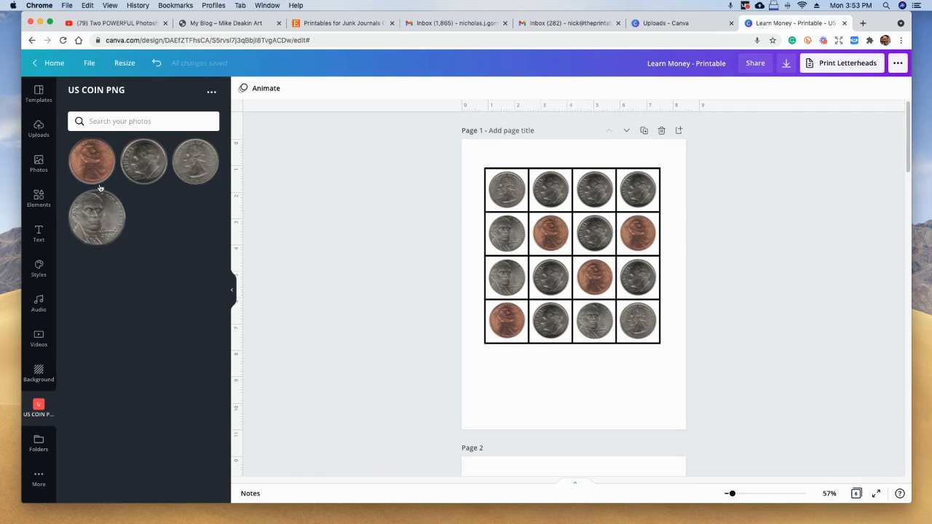
left_click(42, 233)
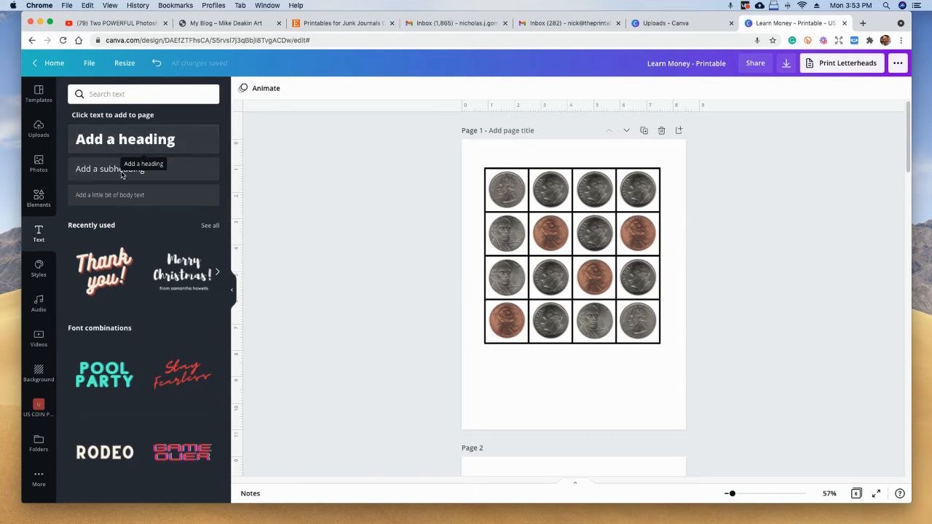
left_click(122, 175)
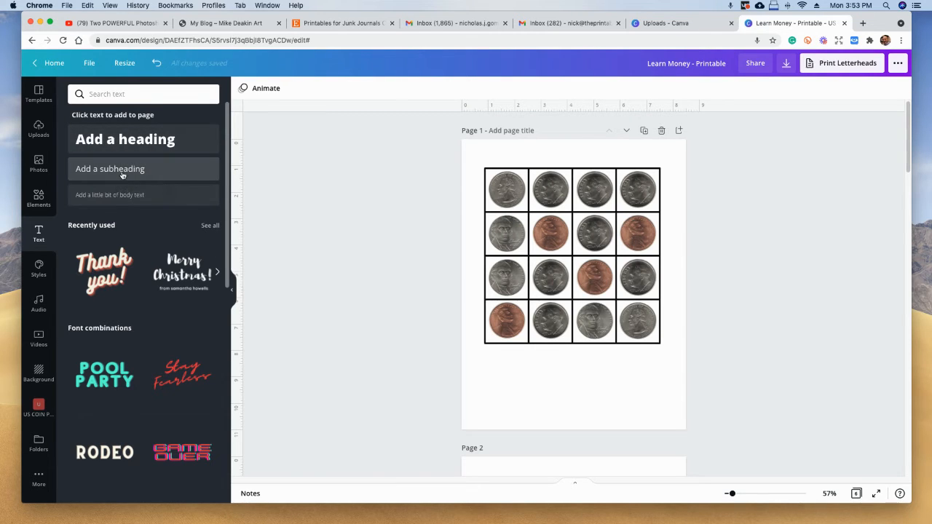
left_click_drag(581, 310, 571, 396)
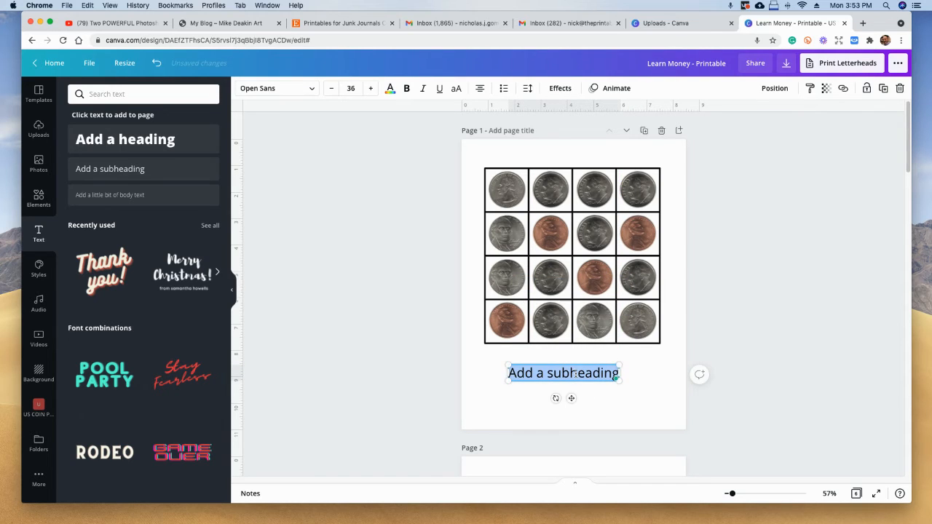
Replace the subheading's placeholder with "How much money is shown in quarters:" followed by an underscore blank for the answer.
type("How")
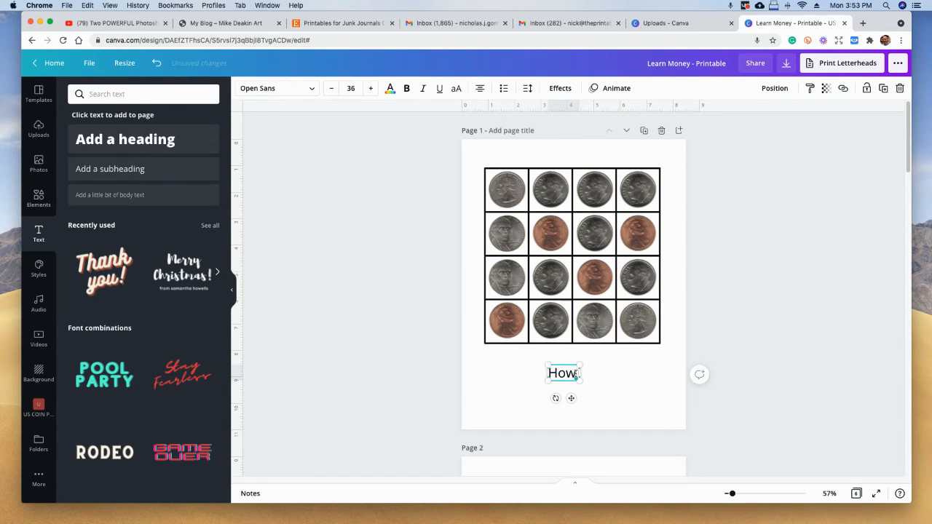
type(" much m")
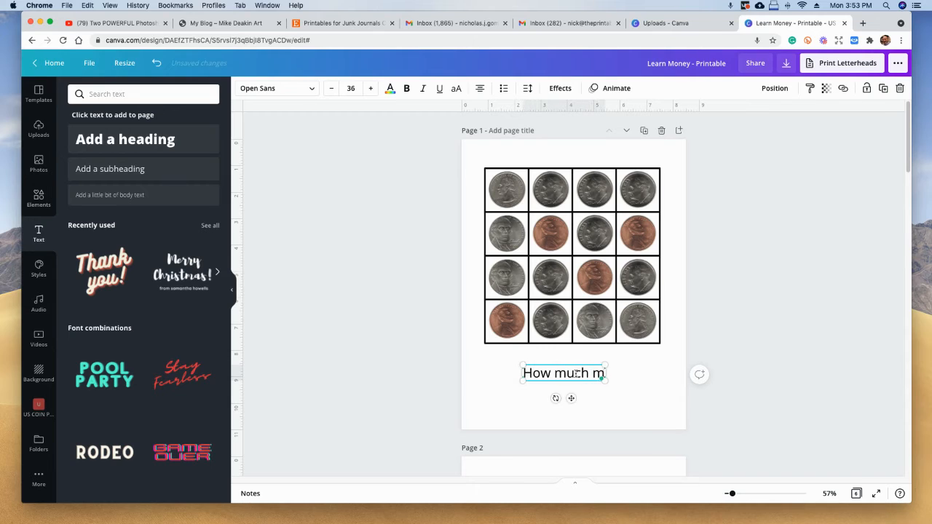
type("oney is")
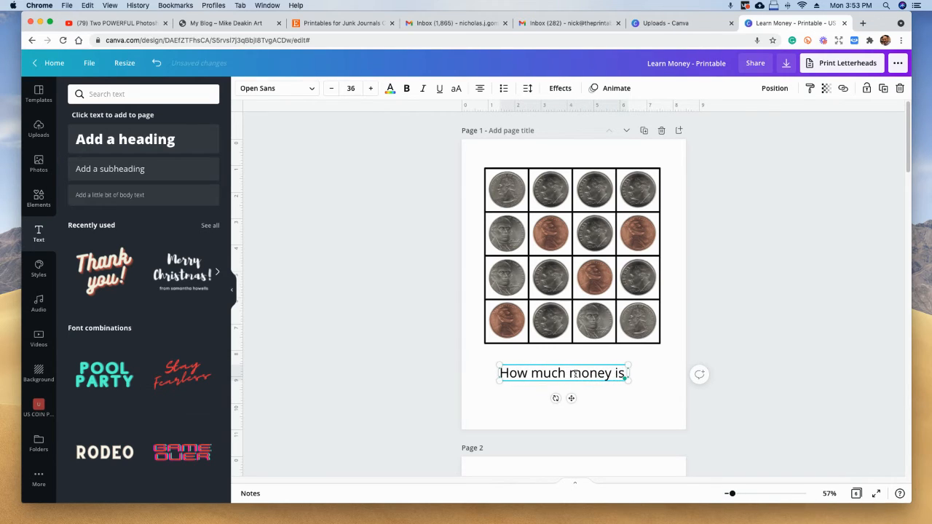
type(" show")
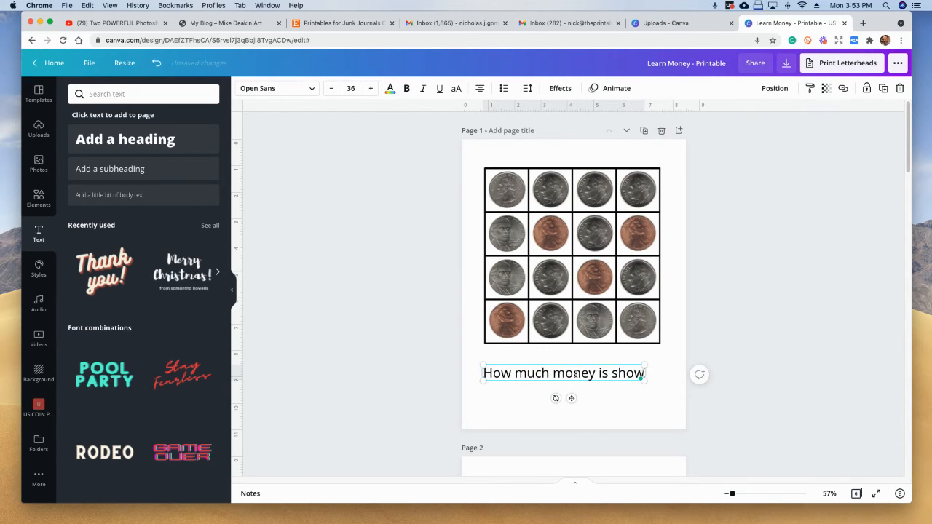
type("n in")
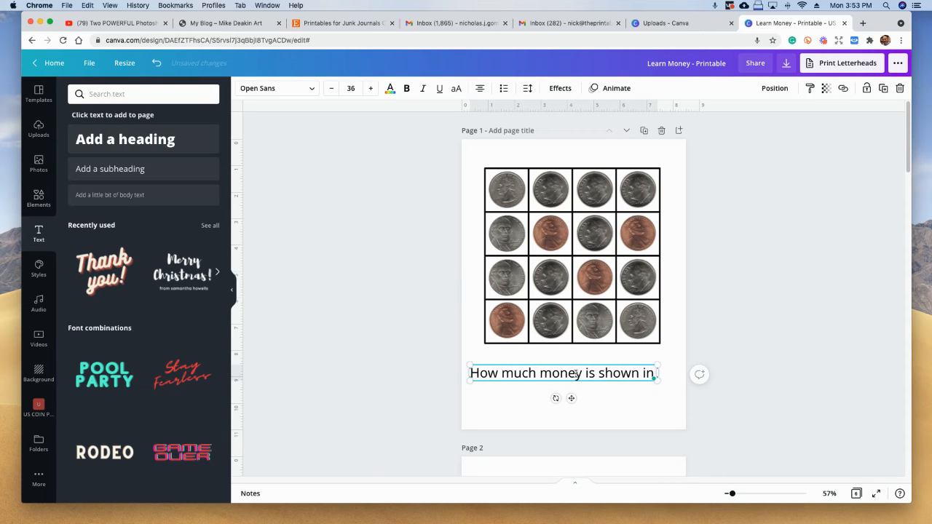
key("Return")
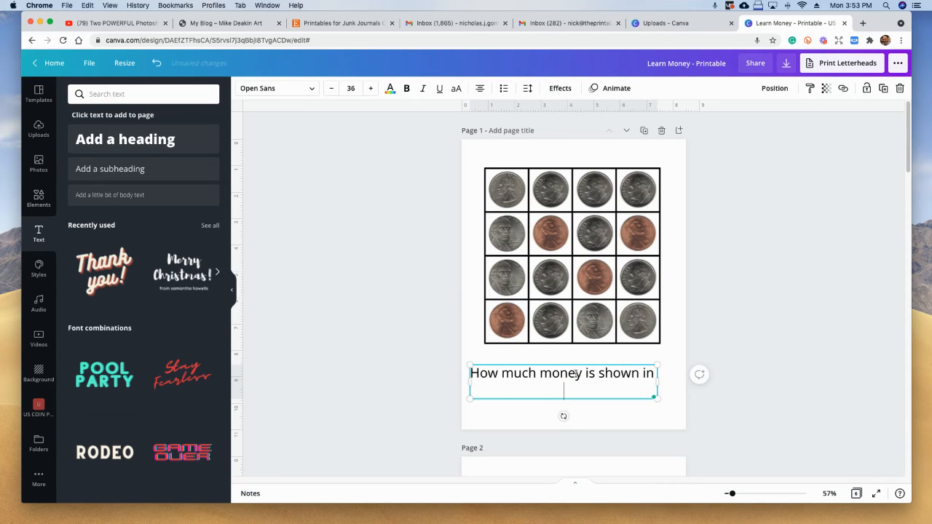
key("BackSpace")
type("a")
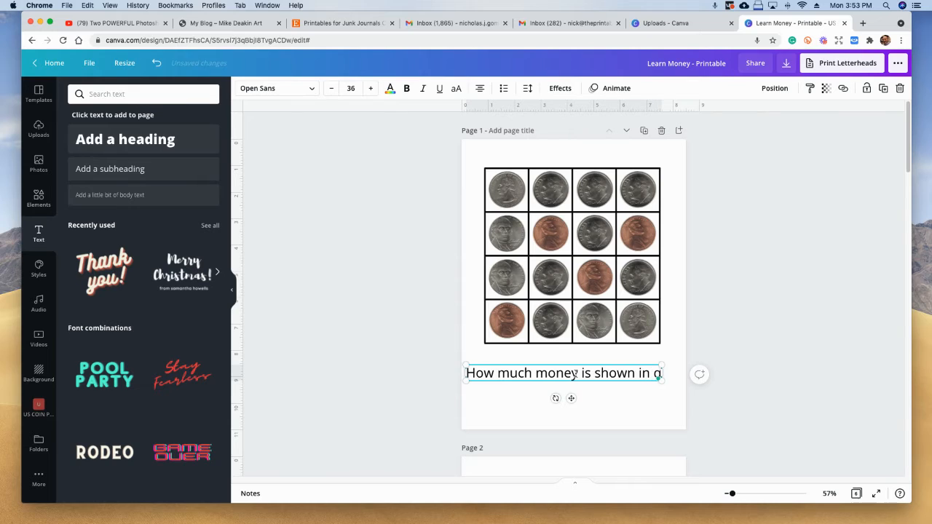
type("uarters")
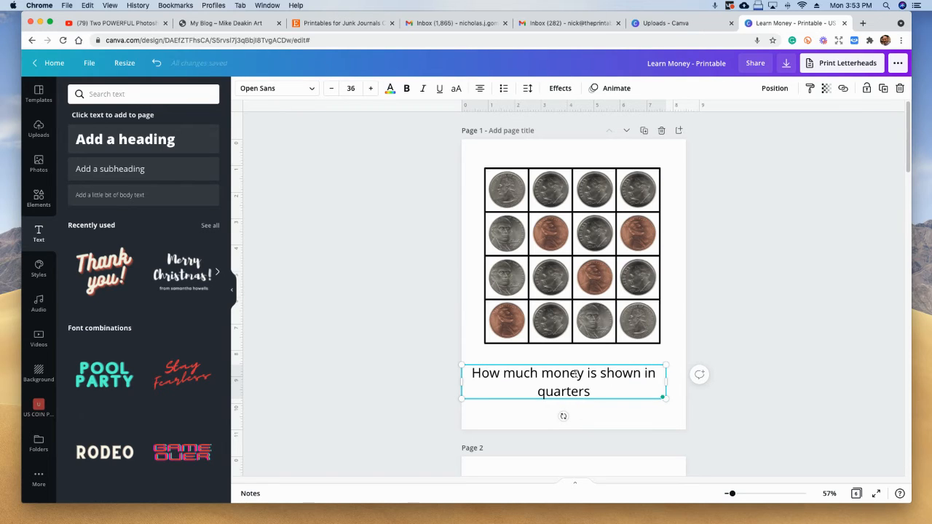
type(": __________")
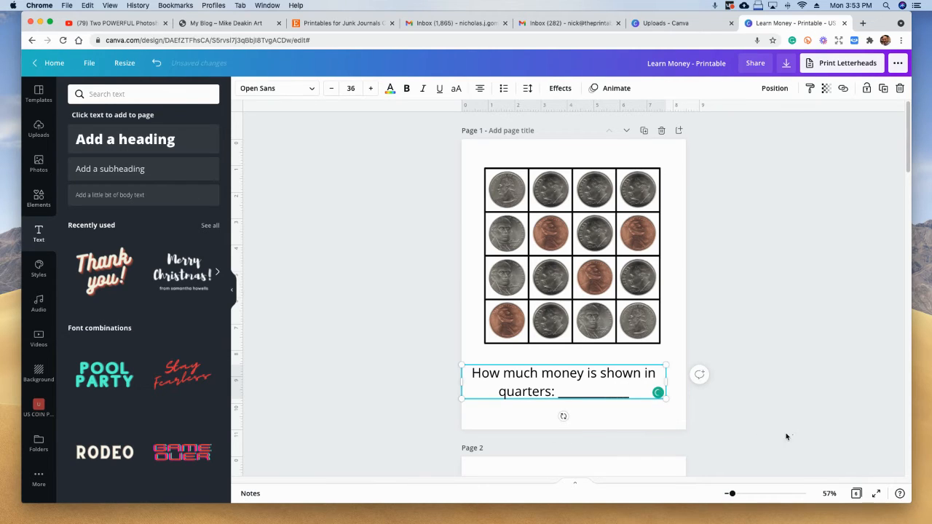
Shrink the question text to font size 26.8 and break the line so that "shown" starts the second line.
left_click_drag(666, 399, 633, 372)
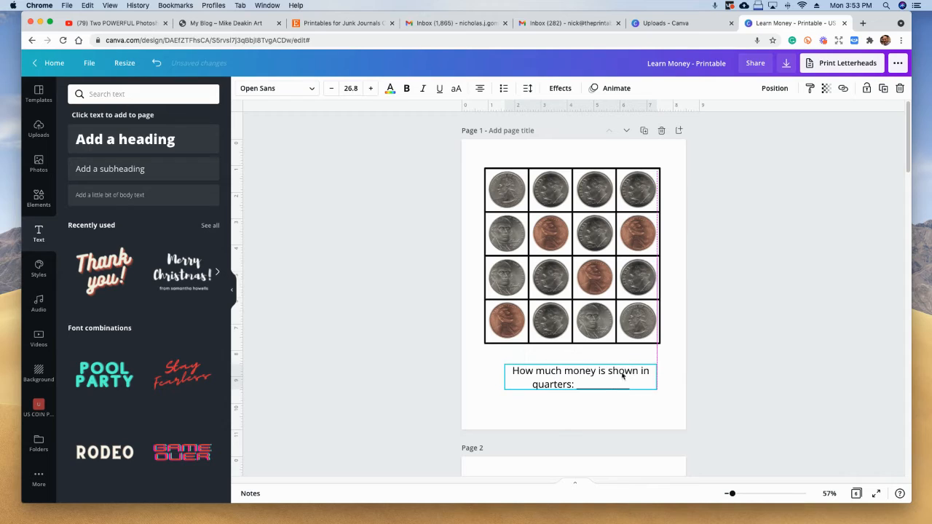
double_click(610, 371)
left_click(620, 375)
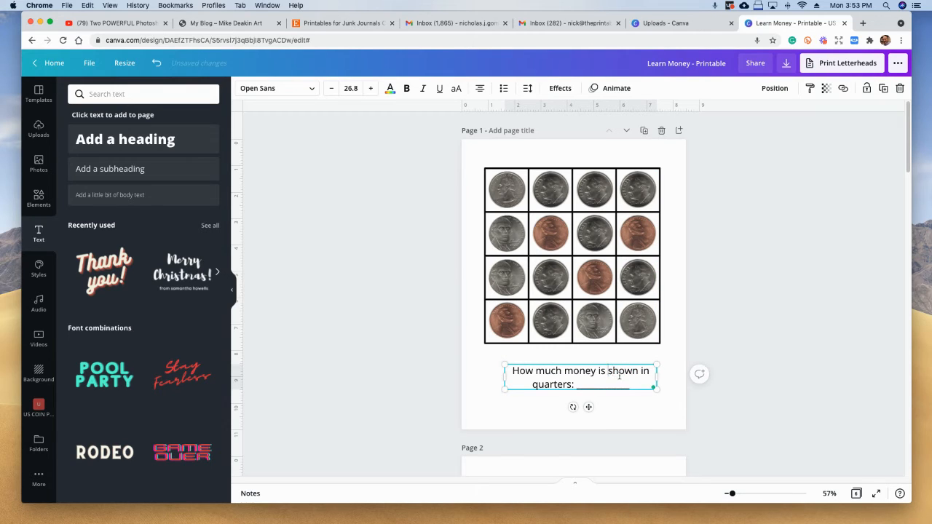
key("Return")
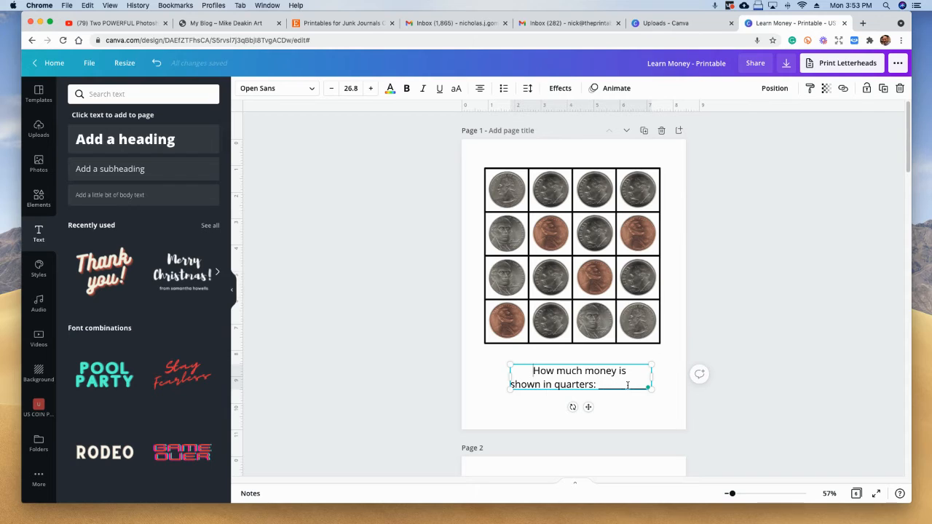
Select both lines of the question text below the grid and align them left.
key("shift+alt+Left")
key("shift+alt+Left")
key("shift+alt+Left")
key("shift+Up")
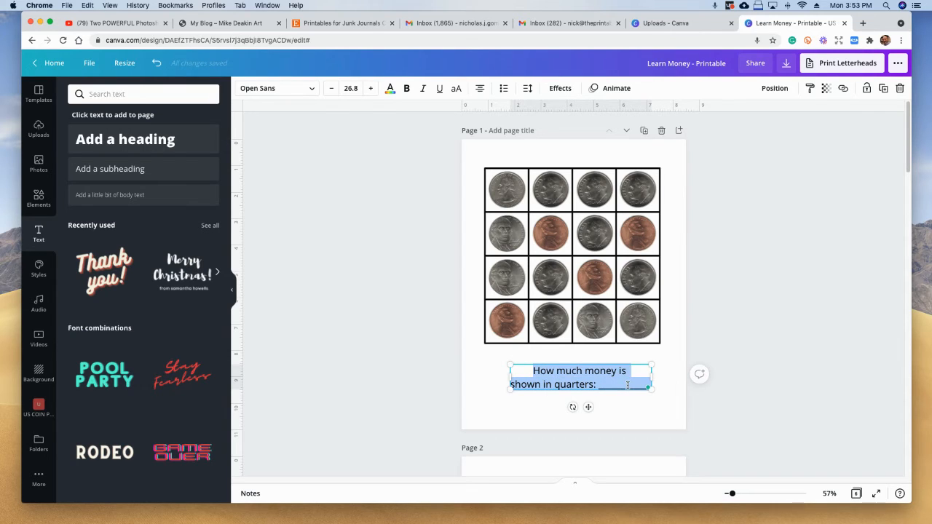
left_click(480, 89)
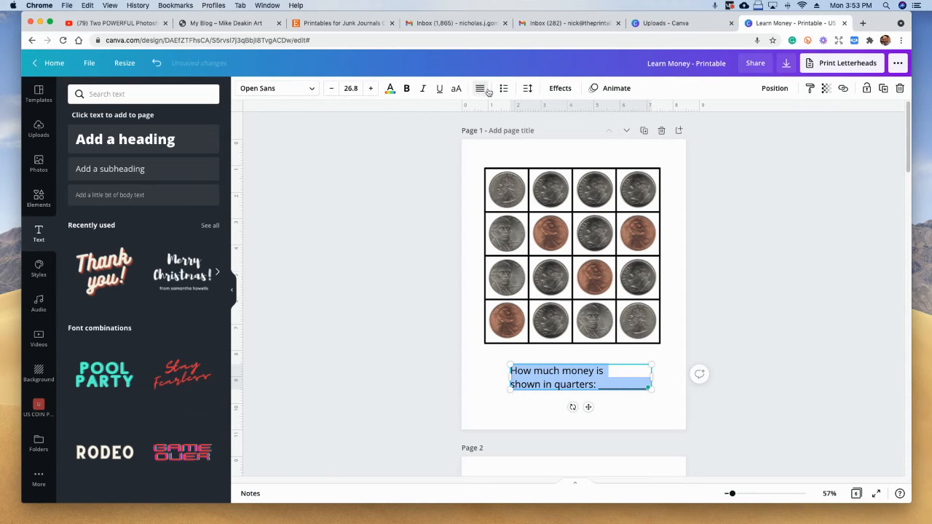
left_click(837, 439)
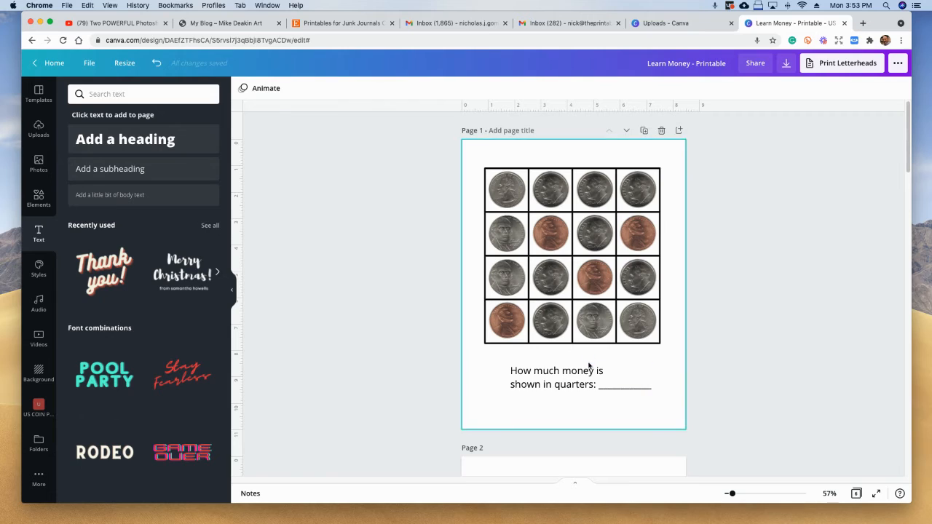
Enlarge the question text to font size 33.1 and move it to line up under the coin grid.
left_click(512, 366)
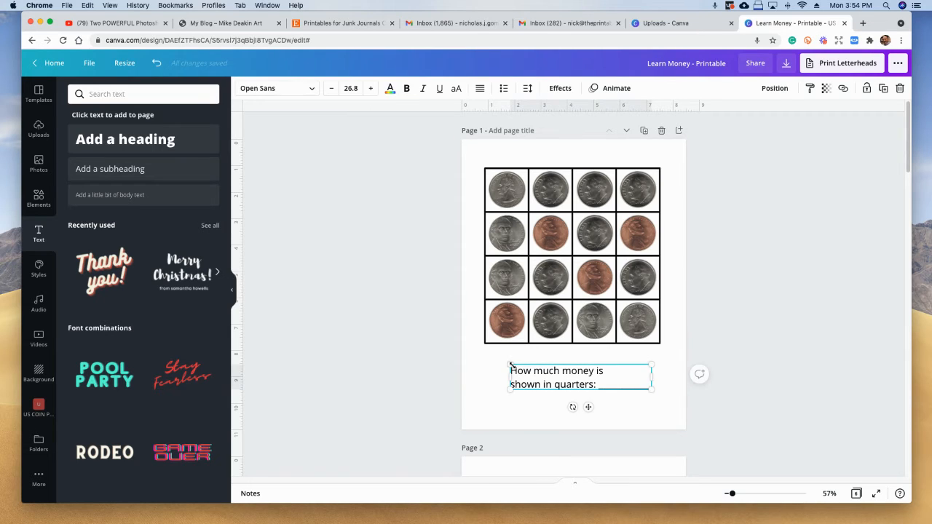
left_click_drag(509, 361, 501, 362)
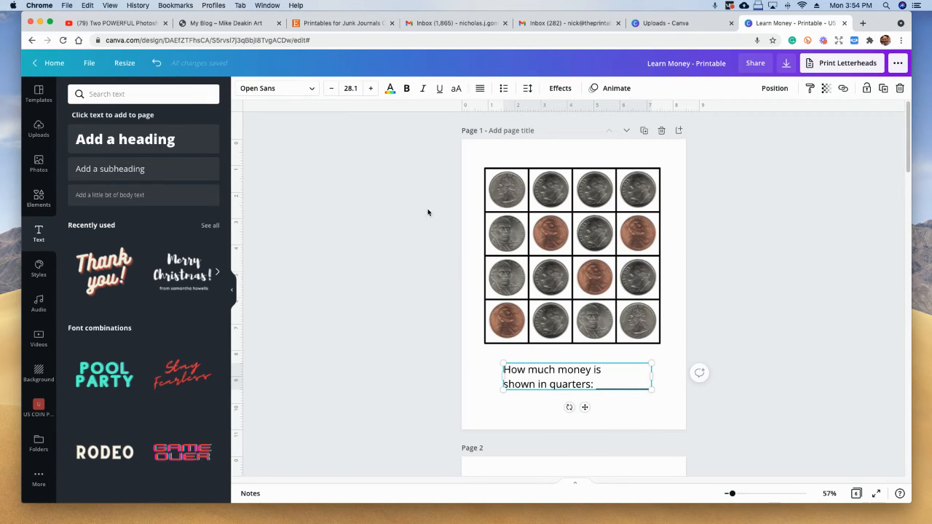
left_click(370, 88)
left_click(370, 88)
left_click(369, 88)
left_click(370, 89)
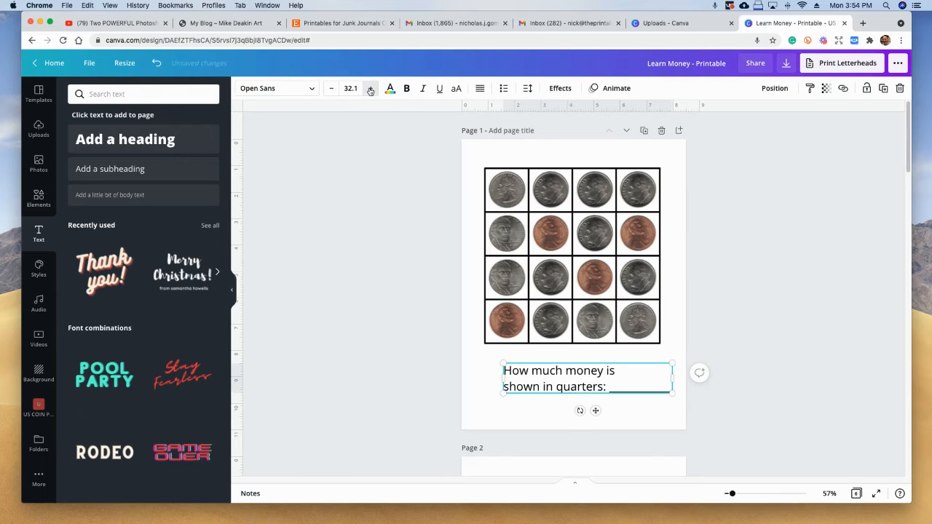
left_click(370, 88)
left_click(600, 371)
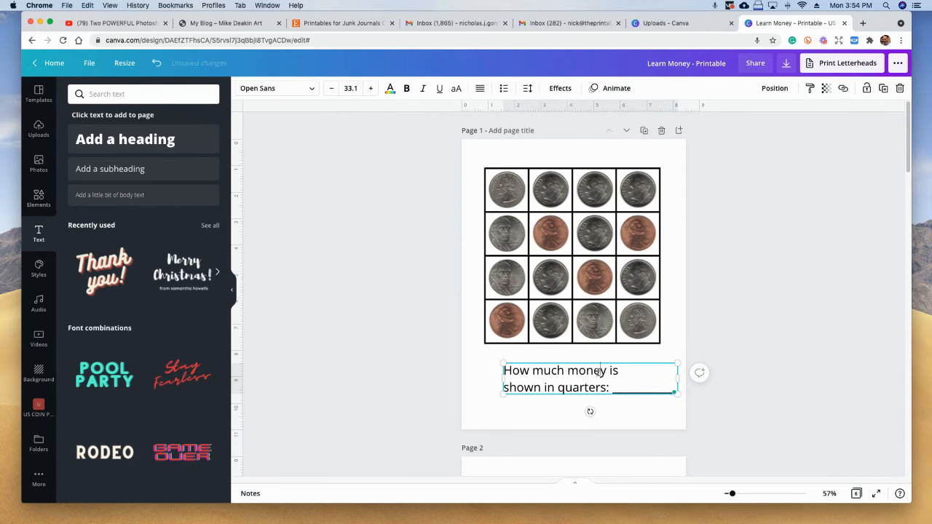
left_click_drag(612, 372, 598, 369)
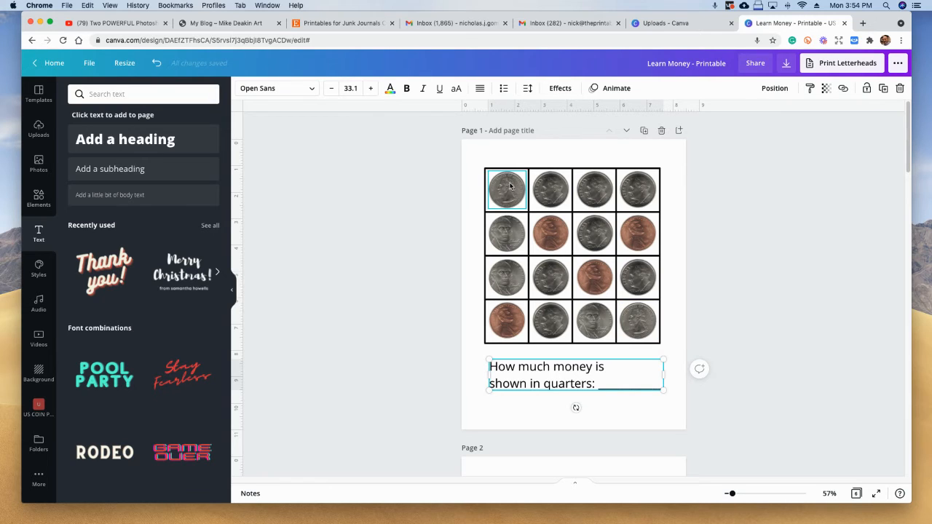
left_click(650, 423)
Insert "$0." into the middle of the answer blank in the question text on page 1.
scroll(728, 419, "down", 1)
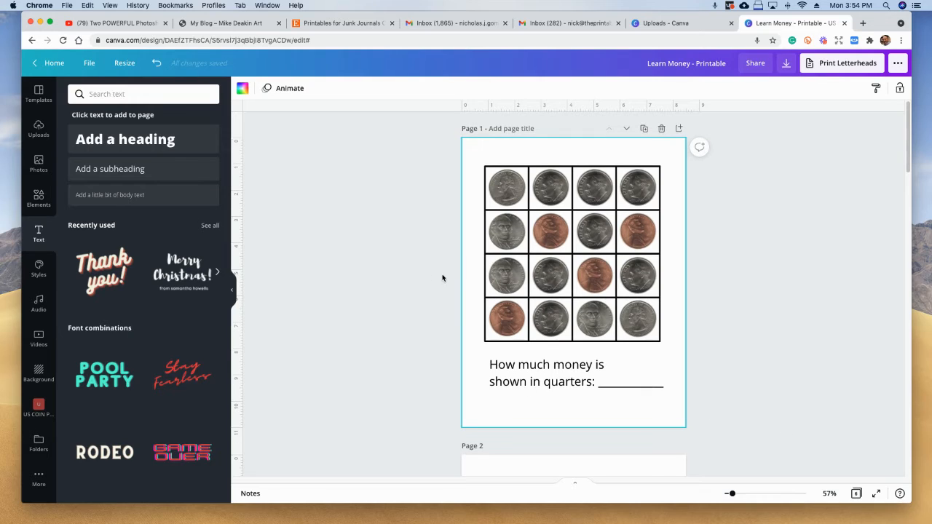
left_click(614, 381)
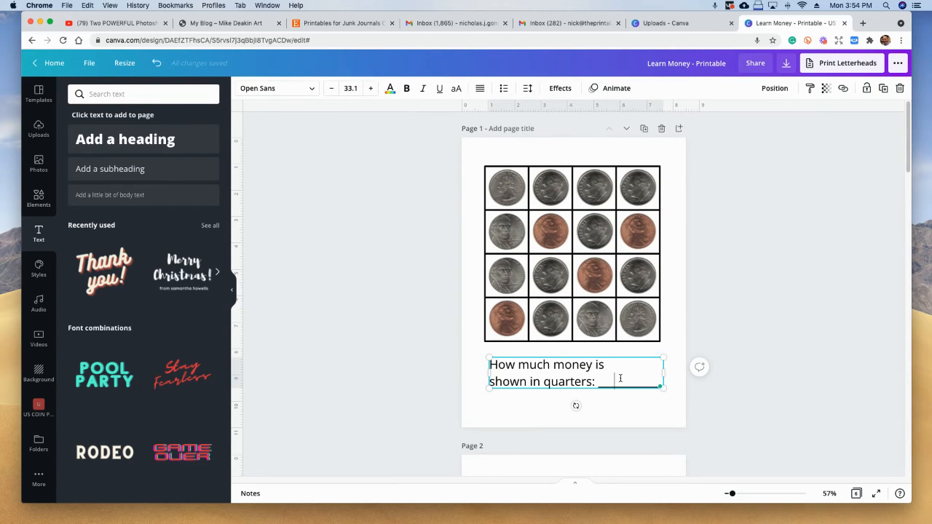
type("$),")
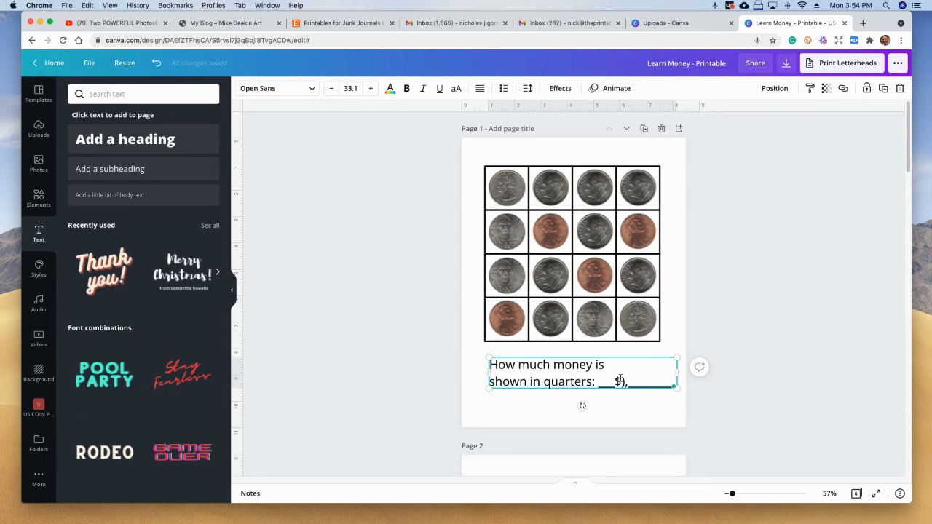
key("BackSpace")
key("BackSpace")
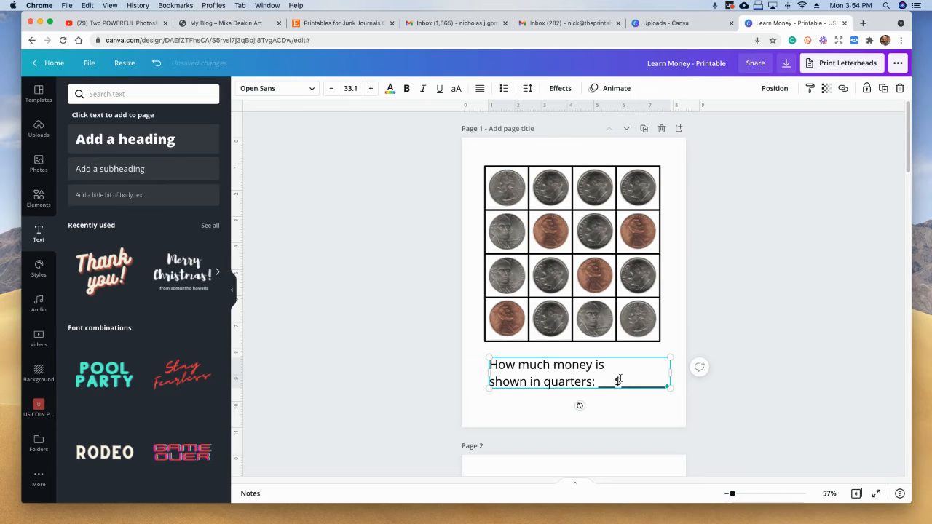
type("0")
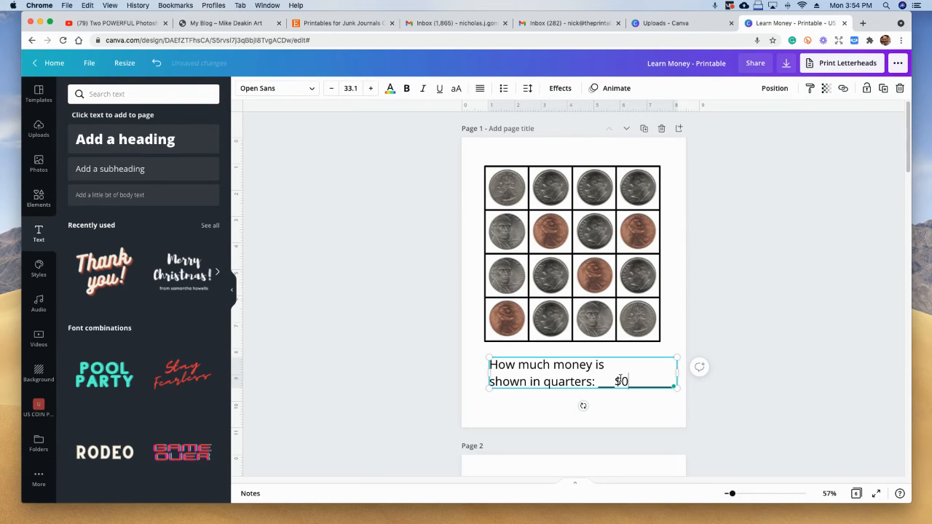
type(".")
Underline the middle stretch of the answer blank around "$0." so the line continues beneath it.
left_click_drag(651, 381, 602, 381)
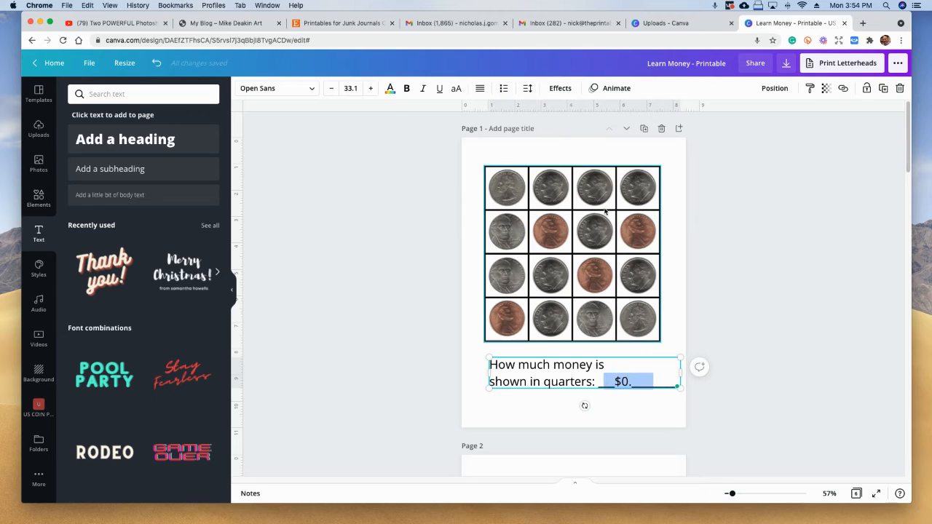
left_click(439, 89)
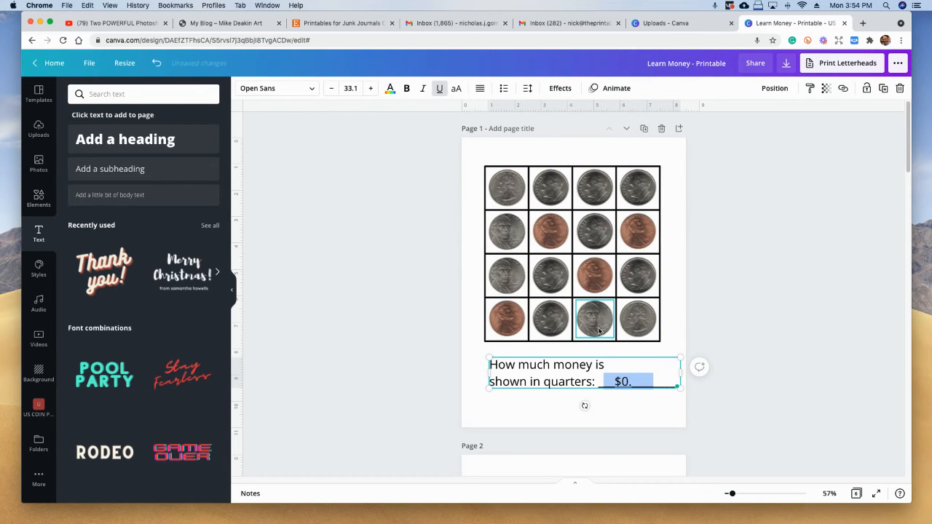
left_click(634, 415)
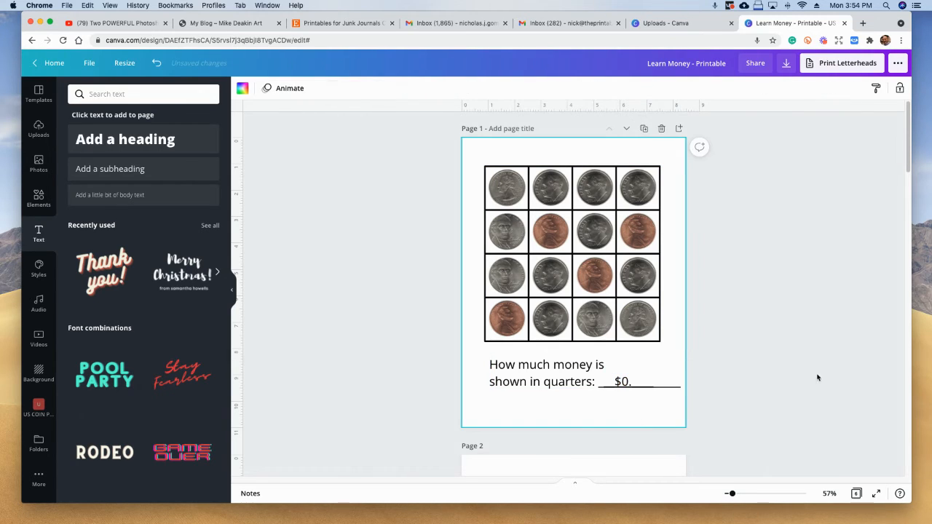
Shift the two-line question text slightly left so it sits centred on page 1 beneath the coin grid.
left_click(679, 381)
mouse_move(678, 375)
left_mouse_down()
mouse_move(659, 384)
mouse_move(683, 381)
left_mouse_up()
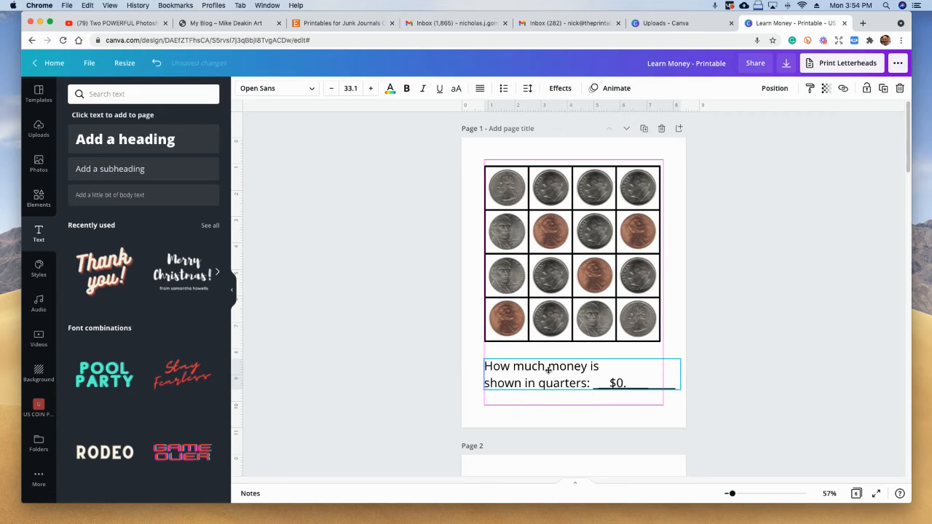
left_click_drag(549, 370, 542, 367)
left_click(759, 371)
Add the nickel image from the US COIN PNG folder to page 2, to the lower right of the quarter.
scroll(760, 372, "down", 5)
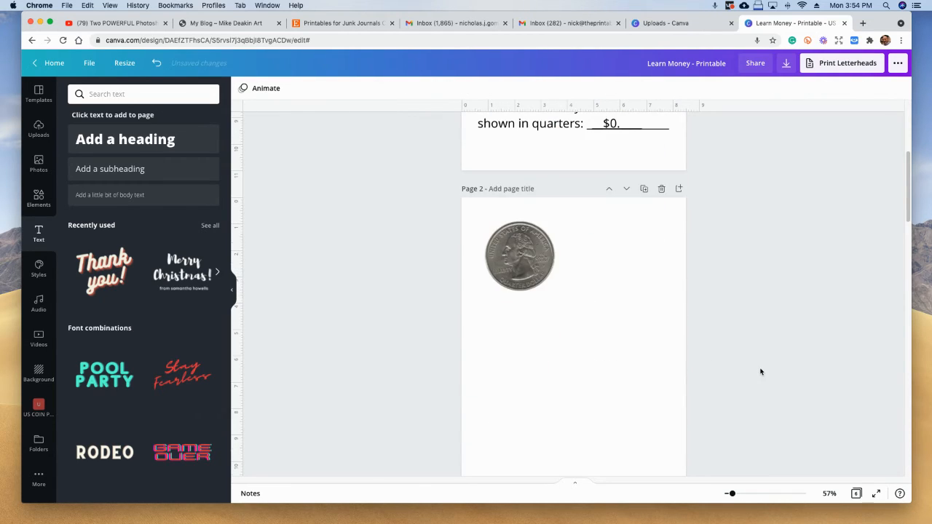
left_click(507, 269)
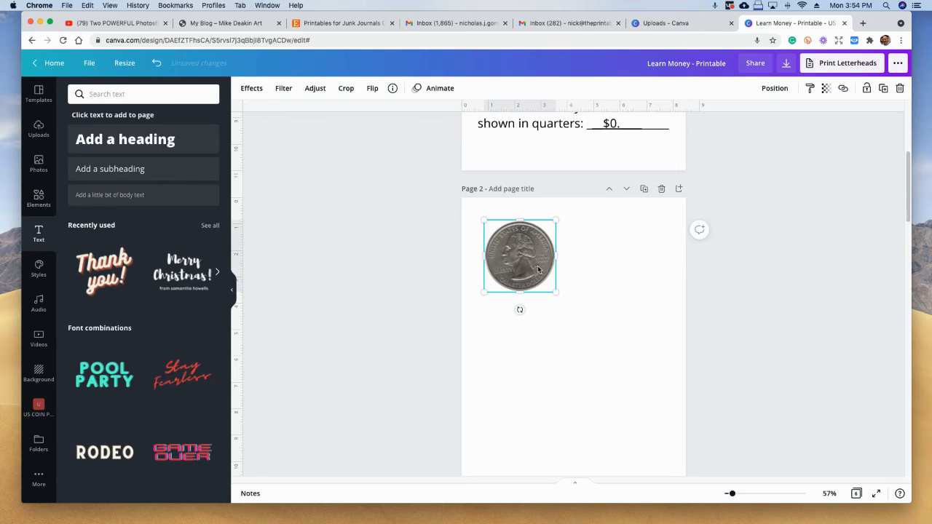
scroll(538, 270, "down", 1)
scroll(529, 248, "down", 3)
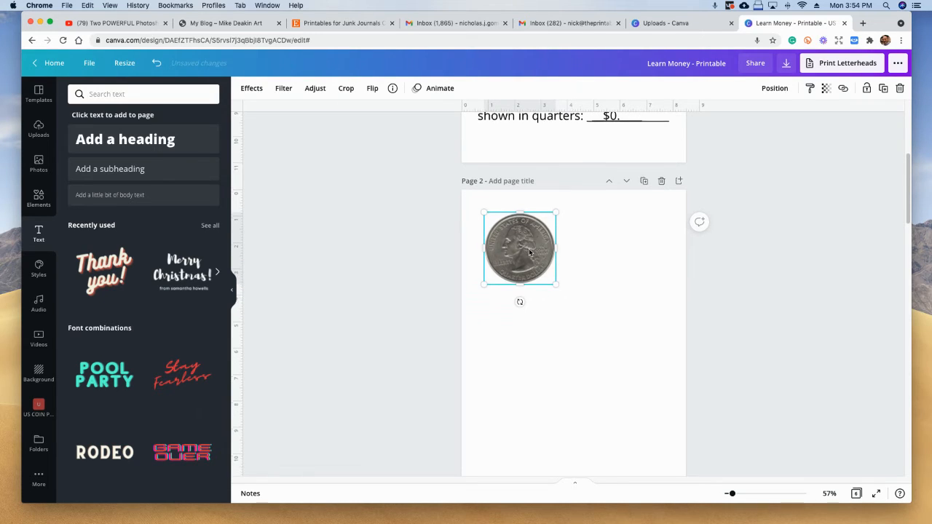
left_click(644, 255)
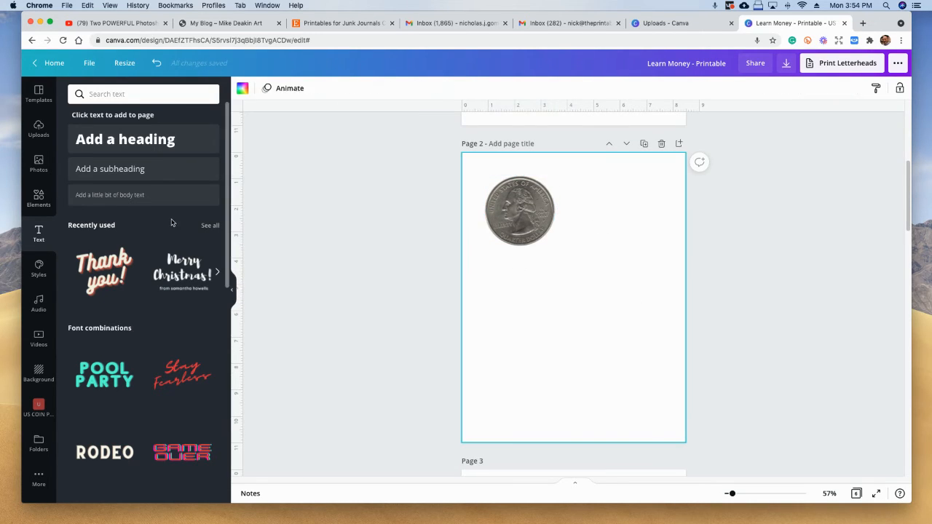
left_click(50, 405)
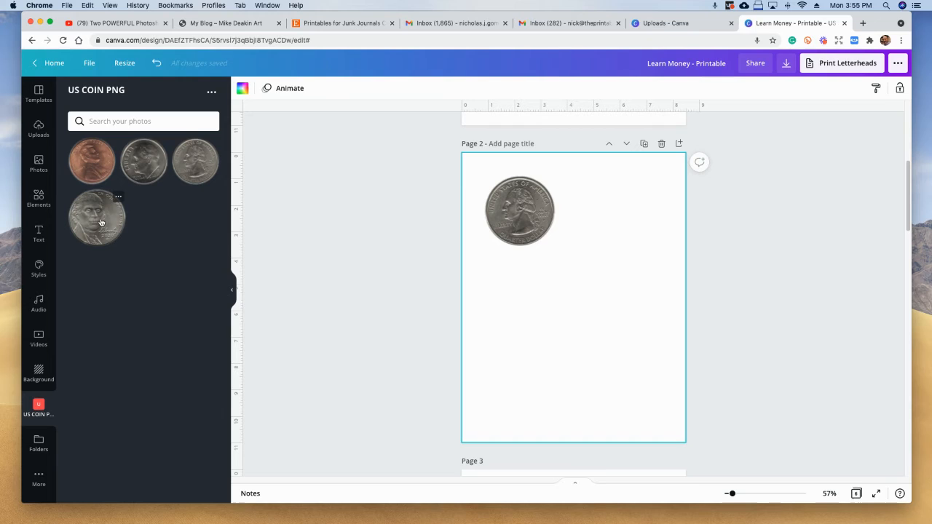
left_click_drag(101, 223, 612, 245)
Shrink the quarter on page 2 to about the nickel's size and move it to the nickel's upper left.
left_click(536, 197)
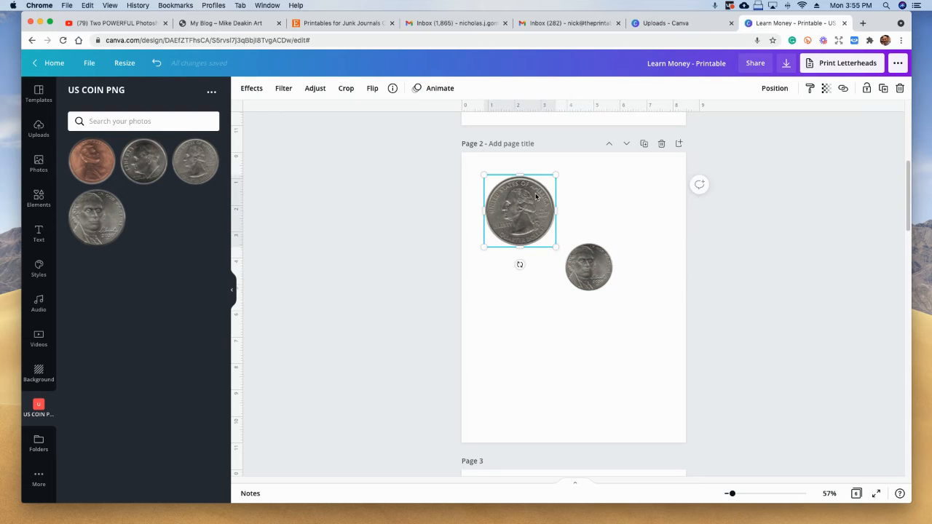
left_click_drag(556, 174, 537, 194)
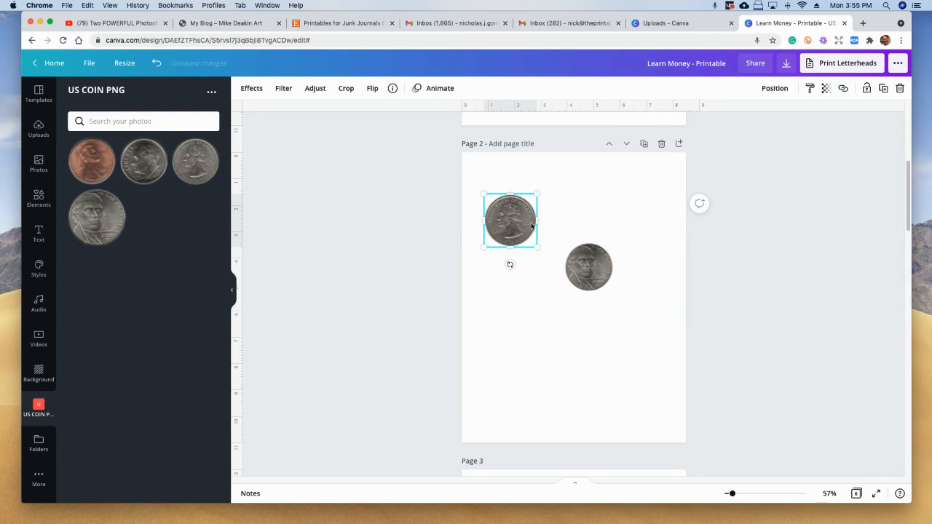
left_click_drag(532, 226, 568, 222)
Add the penny image to page 2, place it beside the nickel and below the quarter, and shrink it to match them.
left_click_drag(91, 160, 545, 326)
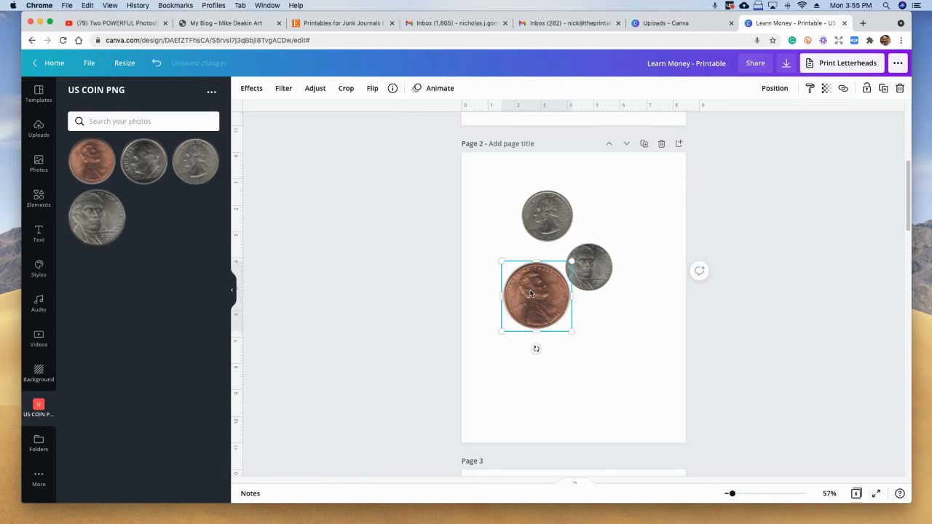
left_click_drag(531, 293, 524, 280)
left_click_drag(562, 319, 542, 287)
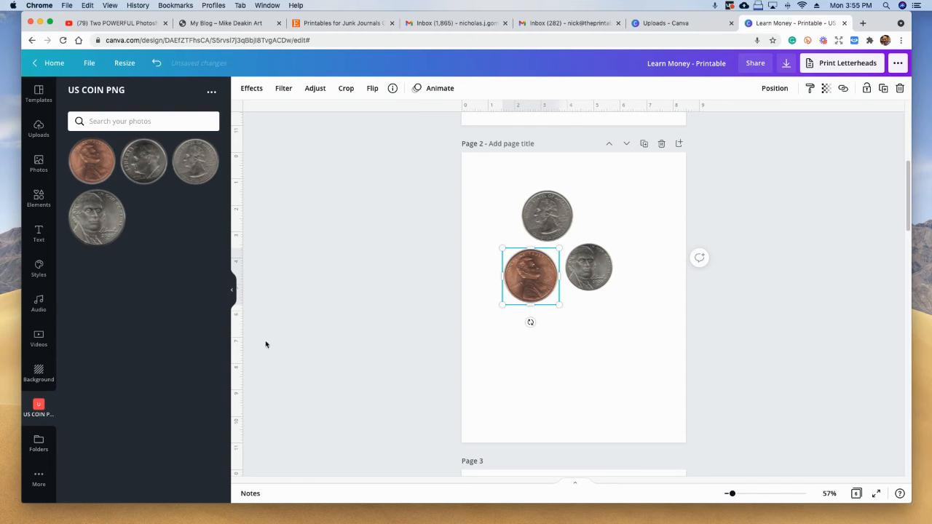
left_click(574, 357)
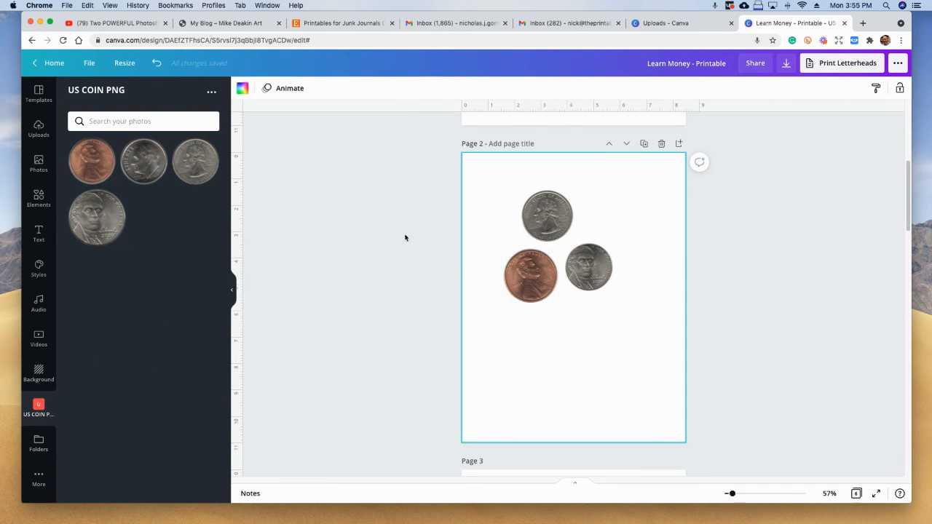
Add a single subheading text box to page 2, undoing any duplicate.
left_click(40, 234)
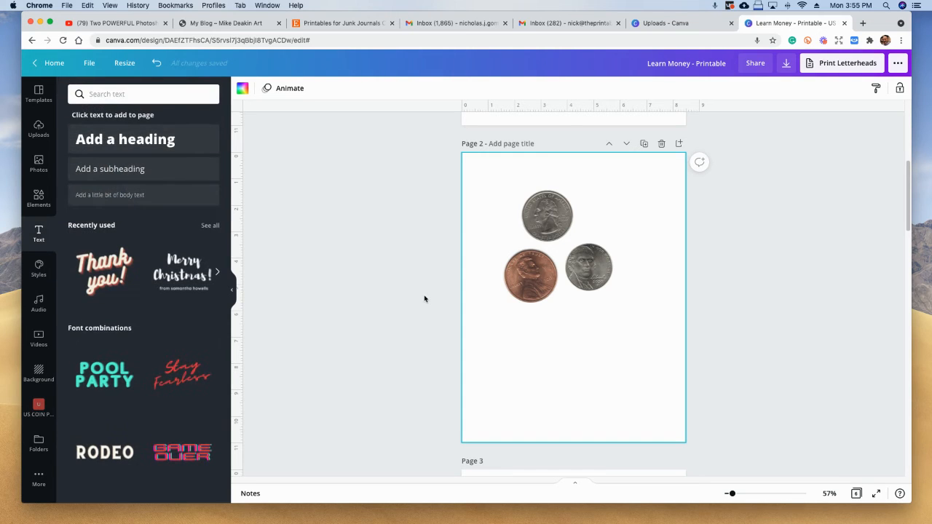
left_click(126, 165)
left_click(127, 167)
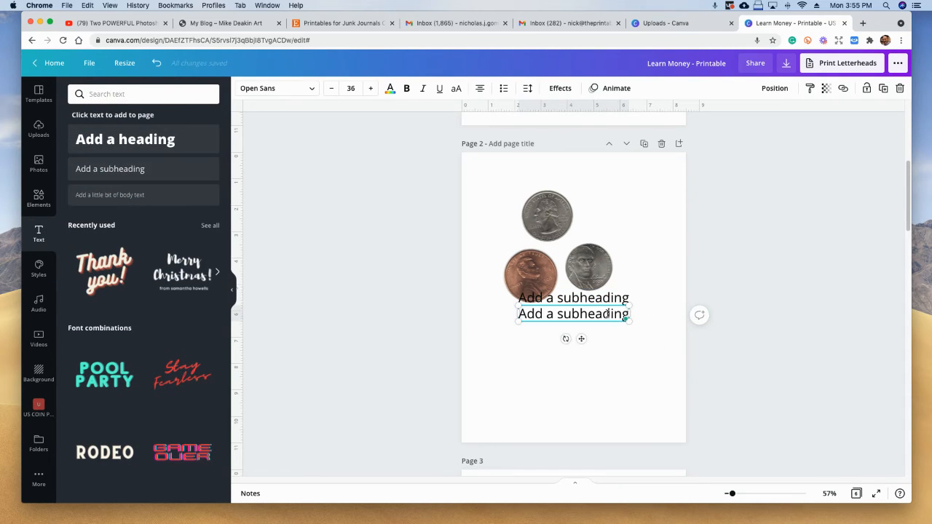
key("super+z")
Replace the subheading's placeholder on page 2 with "Circle all the pennies." and move it below the coins.
left_click(607, 298)
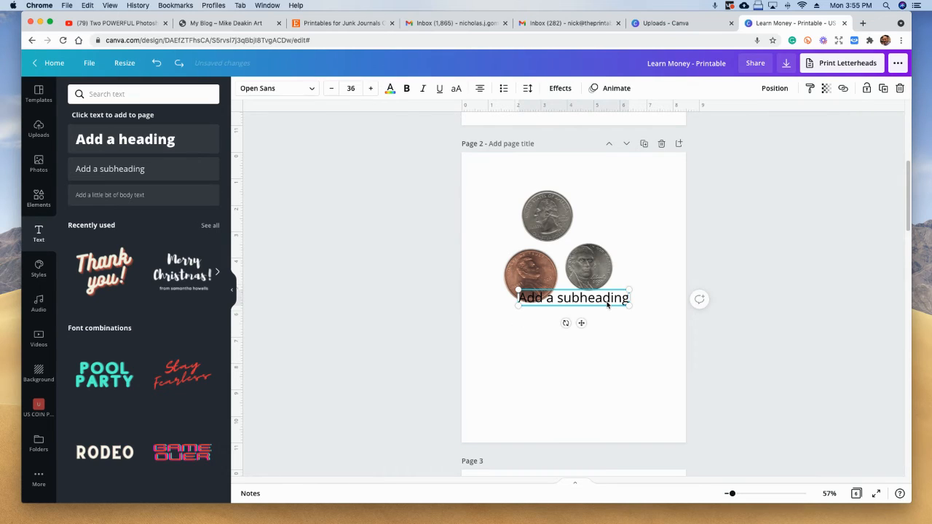
left_click(607, 298)
type("Cir")
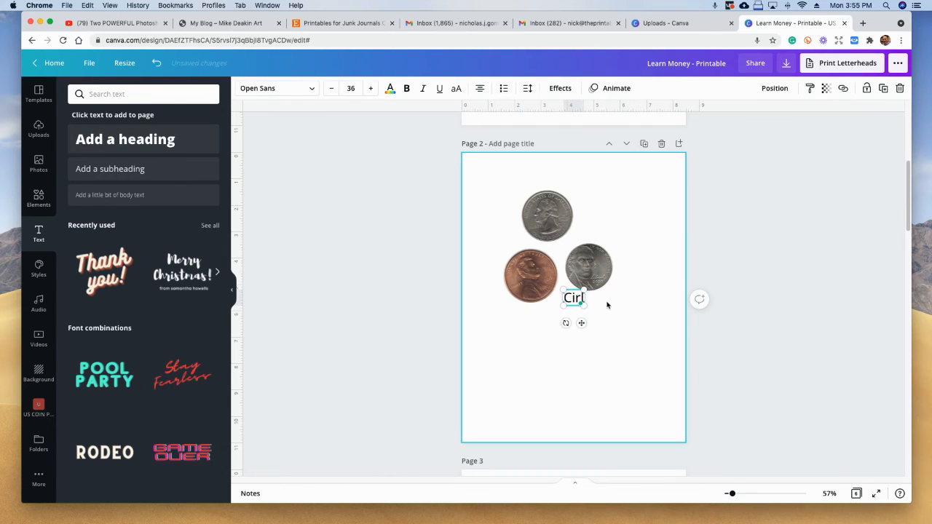
type("cle all")
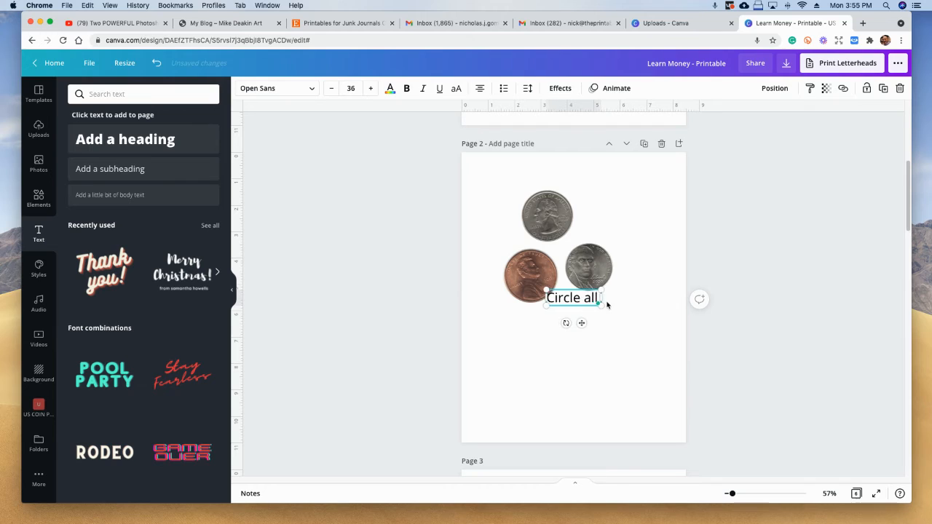
type(" the pennies.")
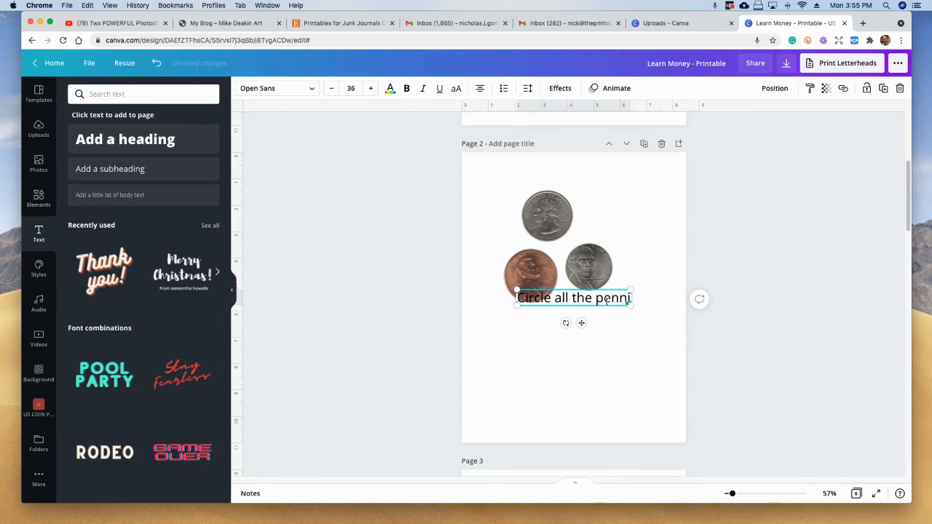
left_click(612, 338)
left_click_drag(587, 302, 578, 405)
Add a second penny of matching size to page 2, to the lower right of the nickel.
left_click(539, 294)
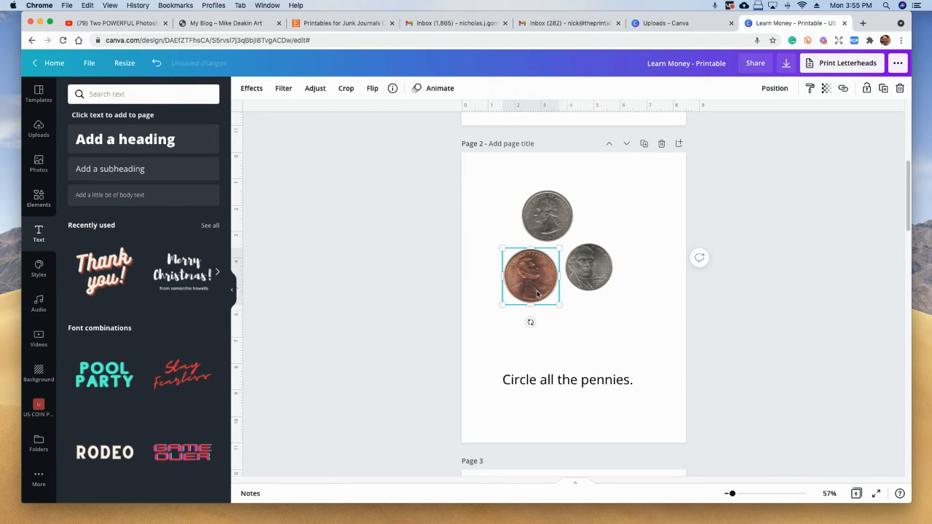
left_click(40, 407)
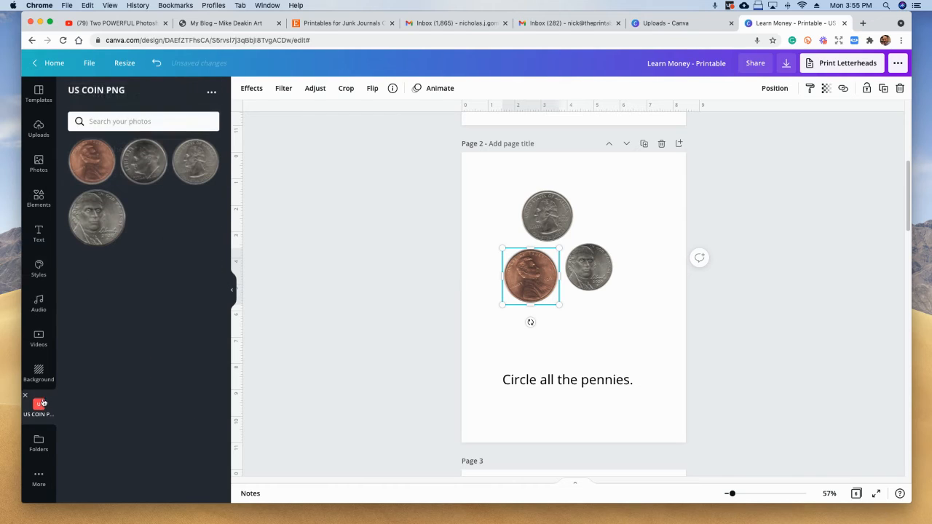
left_click_drag(89, 169, 617, 319)
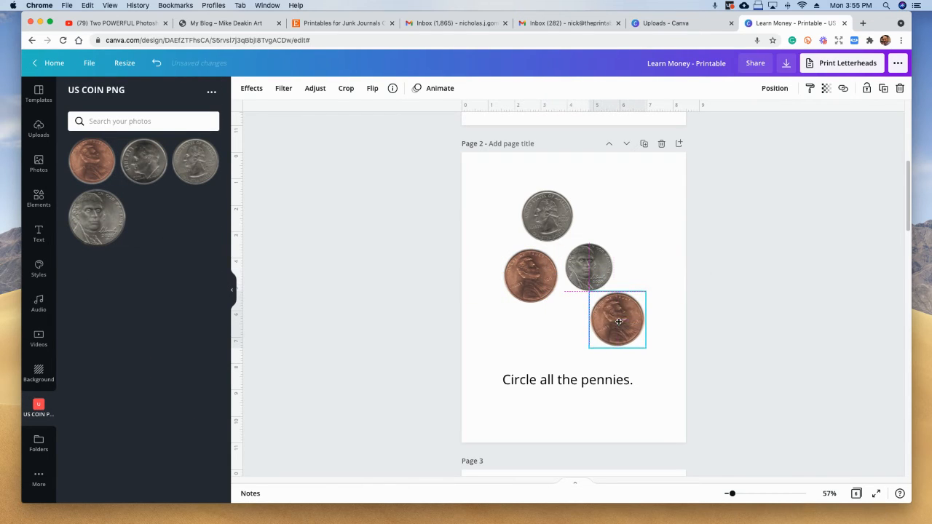
Add two more quarters to page 2, one right of the existing quarter and one below the first penny.
left_click(198, 176)
left_click_drag(566, 267, 570, 271)
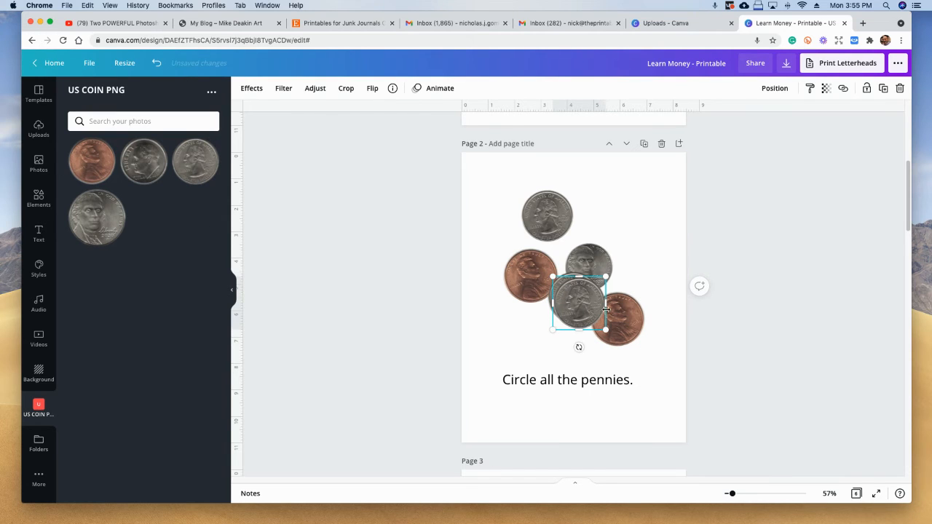
left_click_drag(580, 308, 627, 219)
left_click(575, 305)
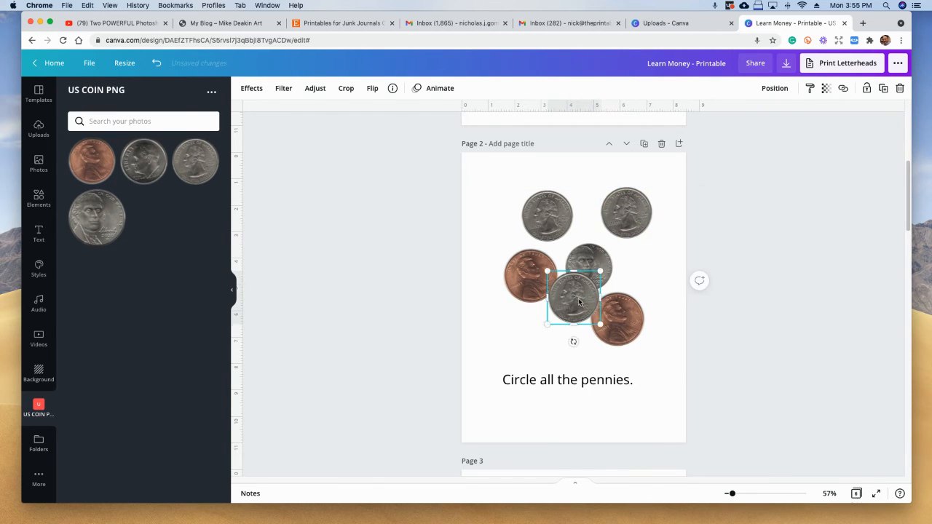
left_click_drag(575, 304, 558, 331)
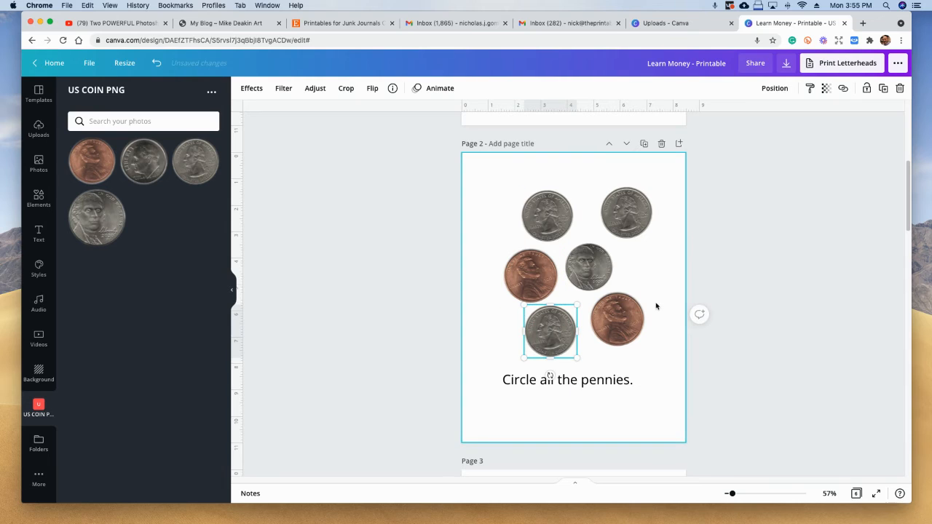
left_click_drag(625, 210, 623, 206)
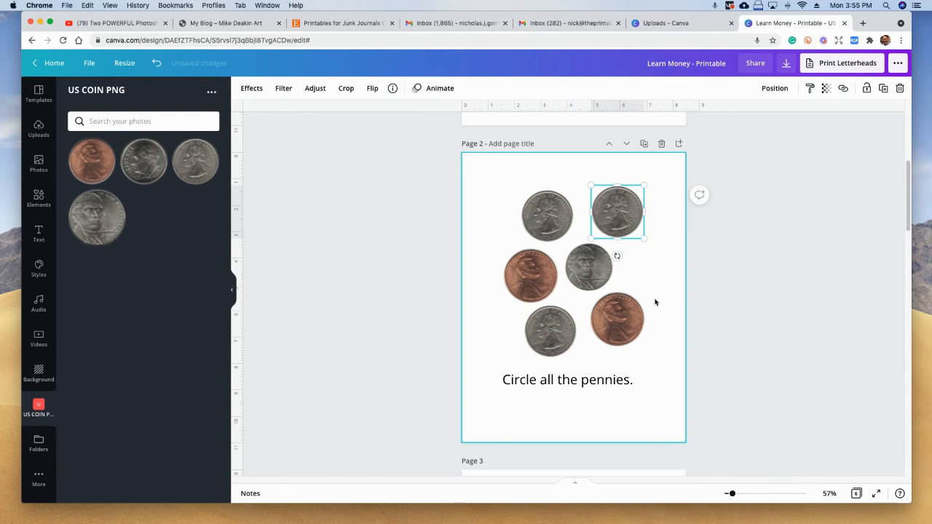
scroll(653, 274, "down", 3)
scroll(618, 298, "down", 2)
left_click(545, 307)
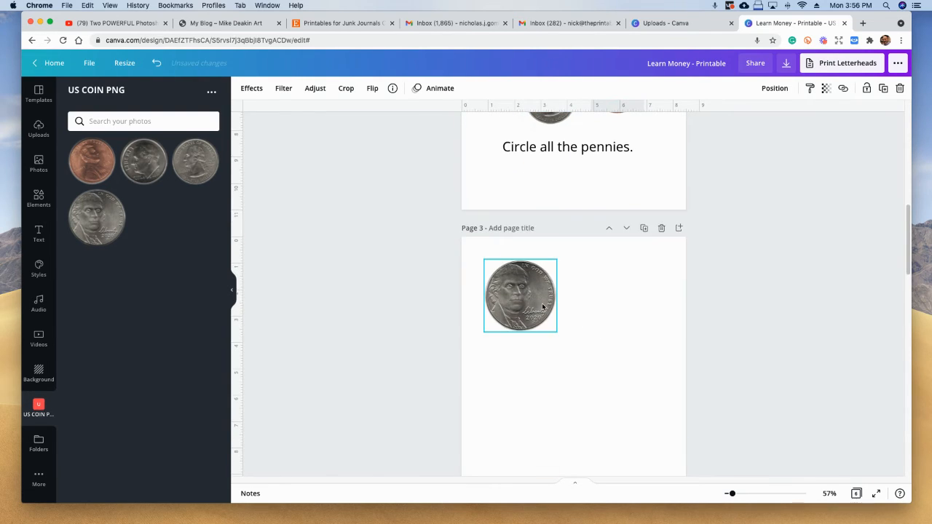
scroll(543, 307, "down", 2)
scroll(539, 291, "down", 2)
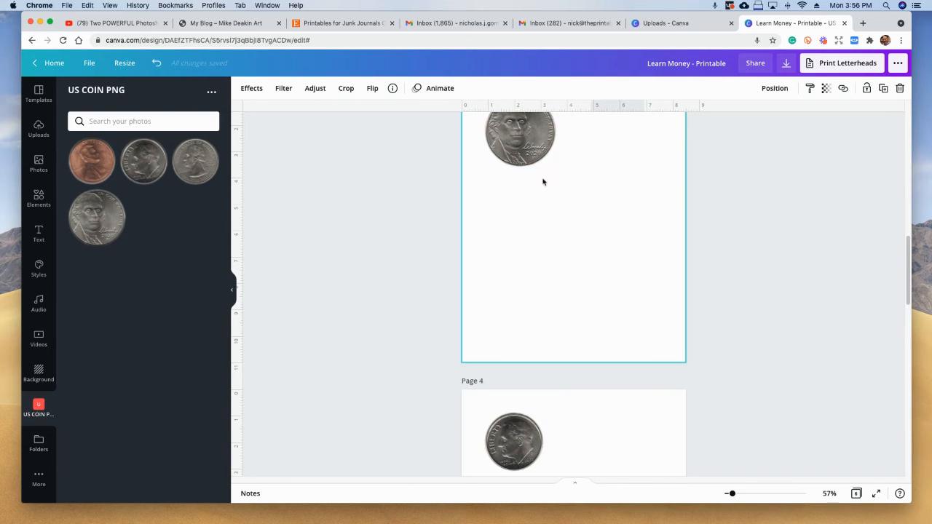
scroll(546, 196, "down", 2)
scroll(549, 210, "down", 2)
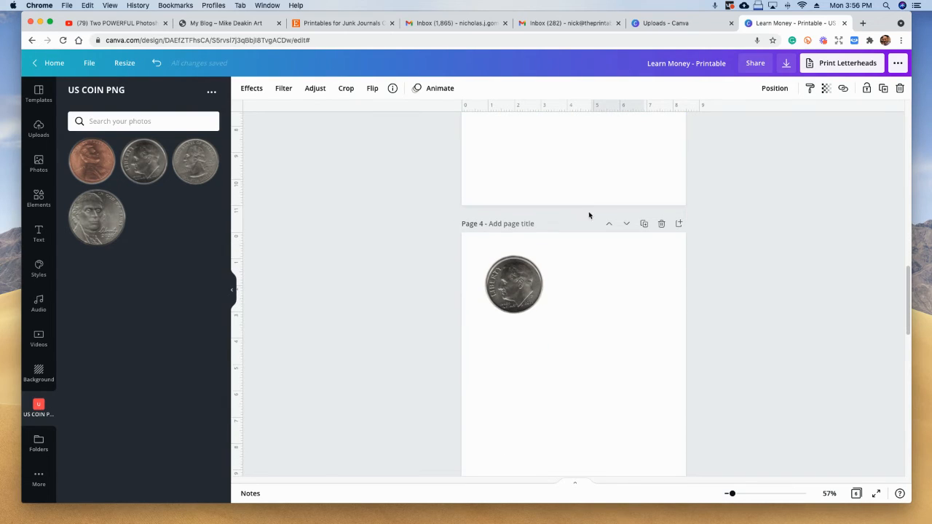
Try a penny in the first frame on page 6, and a quarter and a nickel in the first two frames of the second row.
scroll(536, 186, "down", 12)
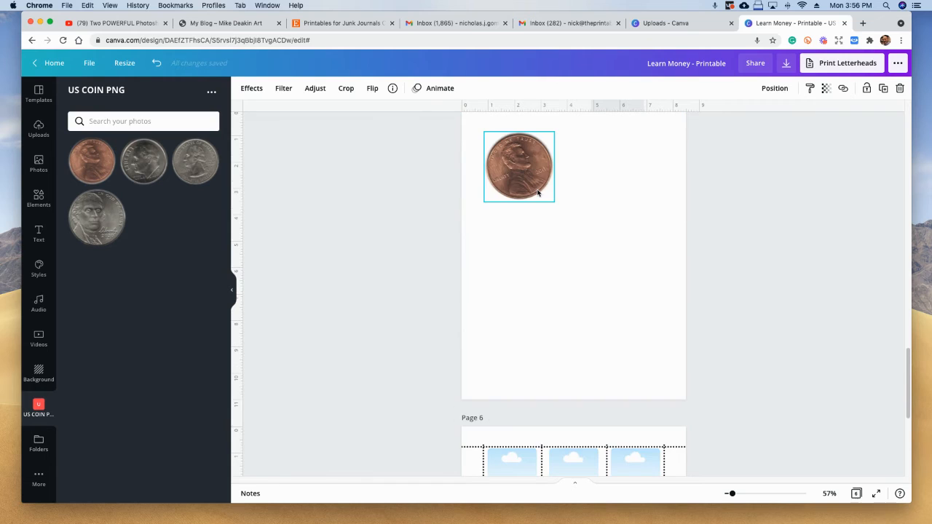
scroll(532, 180, "down", 6)
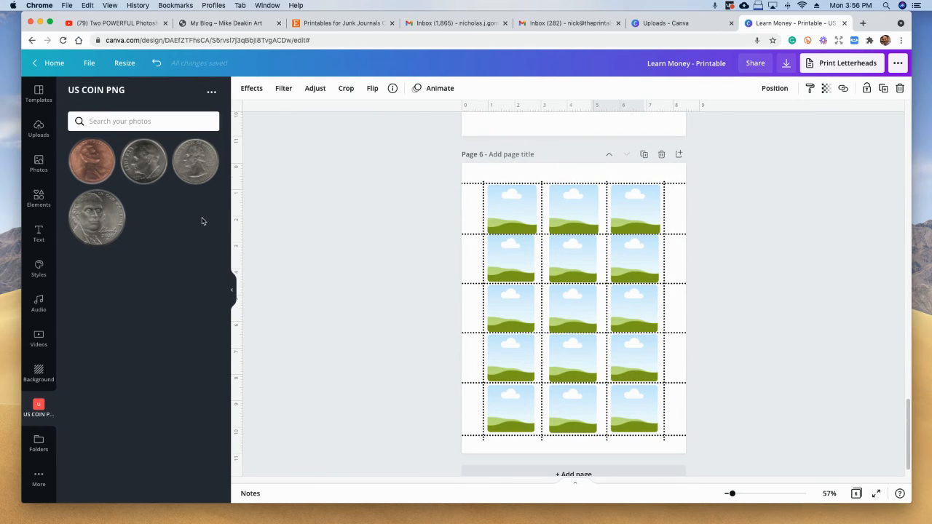
left_click_drag(116, 173, 512, 209)
left_click_drag(98, 218, 568, 257)
left_click_drag(199, 172, 511, 258)
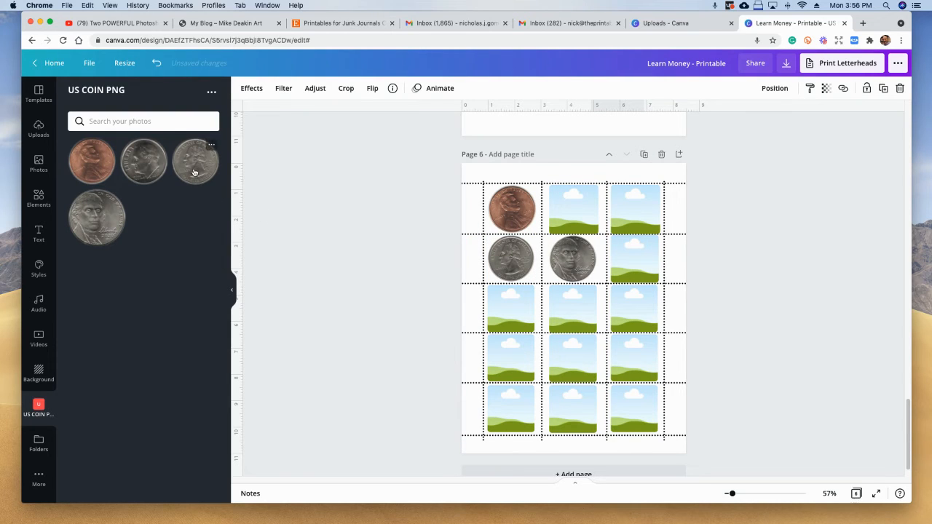
Fill all three frames in the first row of the page 6 grid with quarters.
left_click_drag(195, 172, 508, 219)
left_click(334, 233)
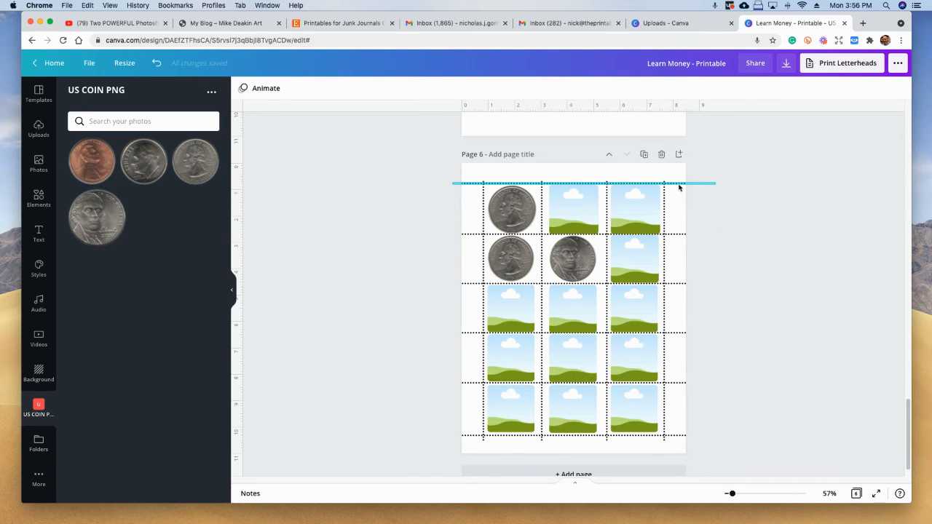
left_click(679, 186)
left_click(682, 235)
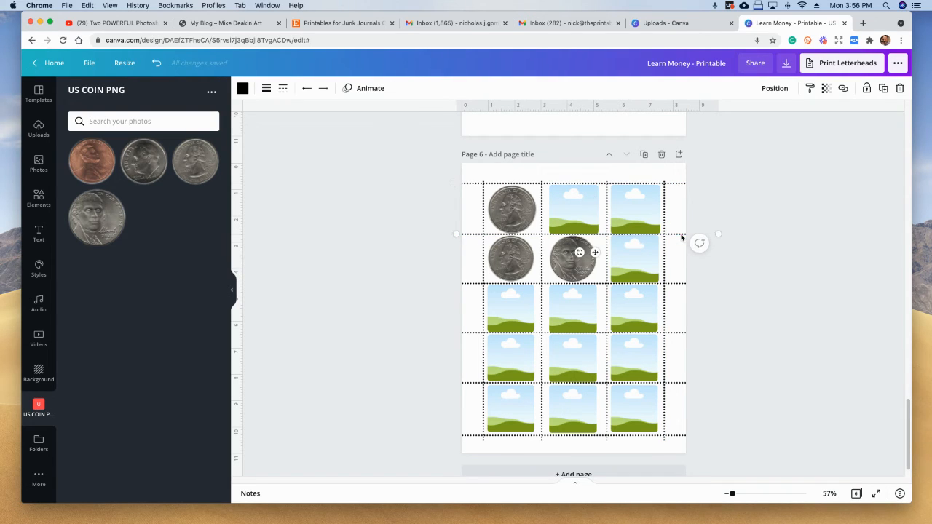
left_click(678, 284)
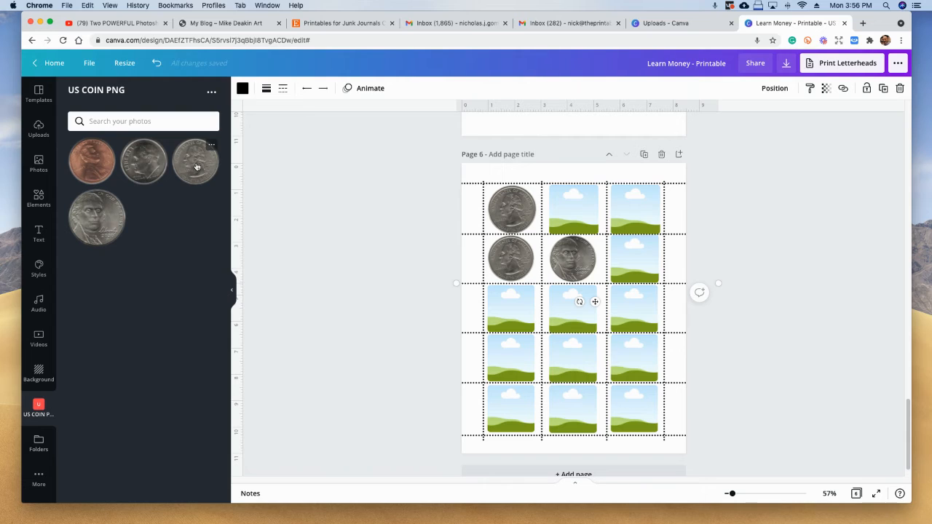
left_click_drag(196, 167, 576, 209)
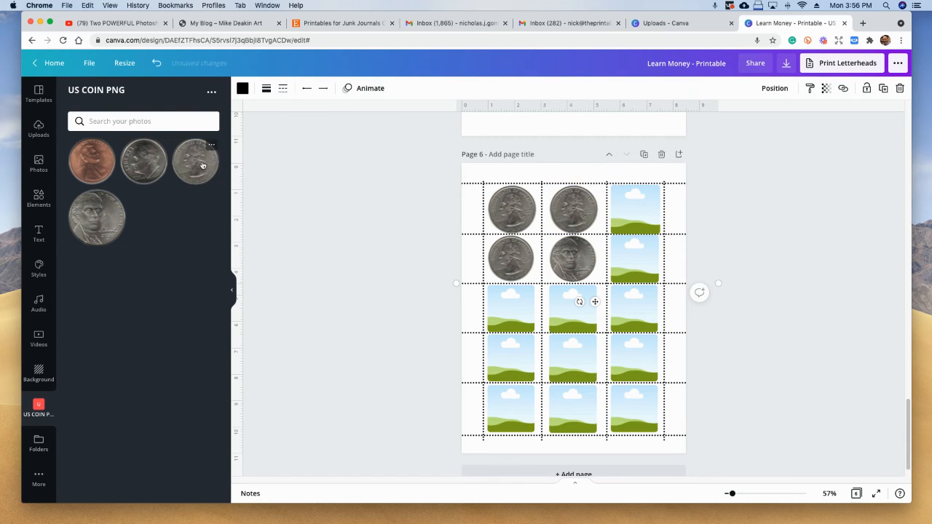
left_click_drag(202, 165, 635, 209)
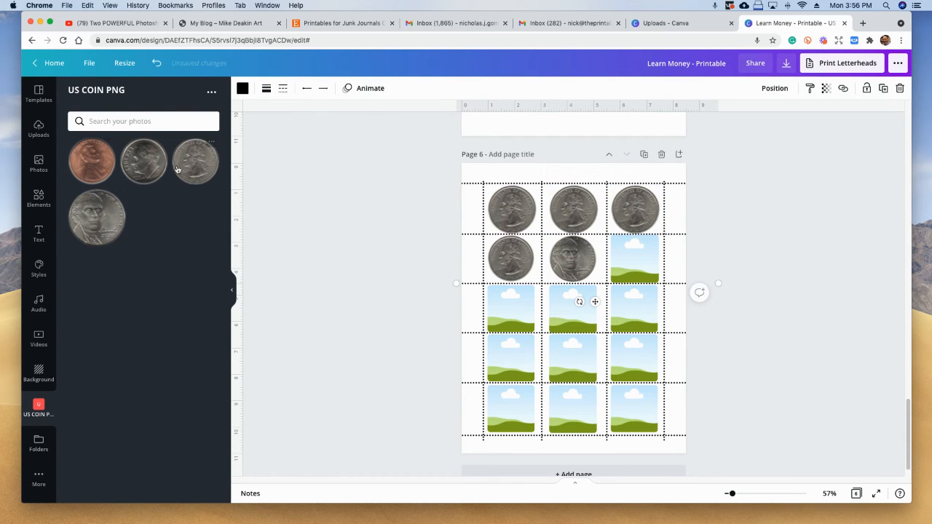
Fill the second and third rows of the page 6 grid with quarters.
left_click_drag(201, 166, 511, 257)
left_click_drag(201, 169, 573, 259)
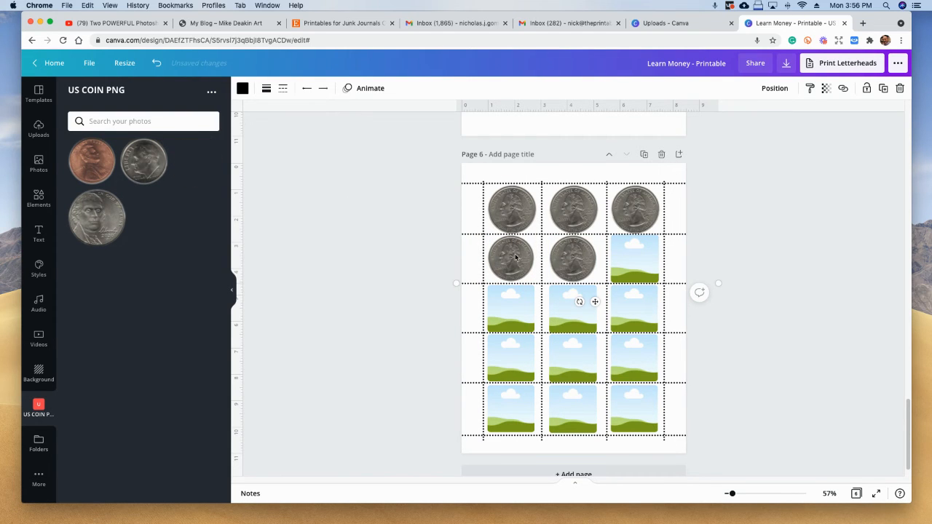
left_click_drag(191, 163, 635, 259)
left_click_drag(194, 166, 510, 306)
left_click_drag(192, 168, 580, 306)
left_click_drag(201, 169, 634, 306)
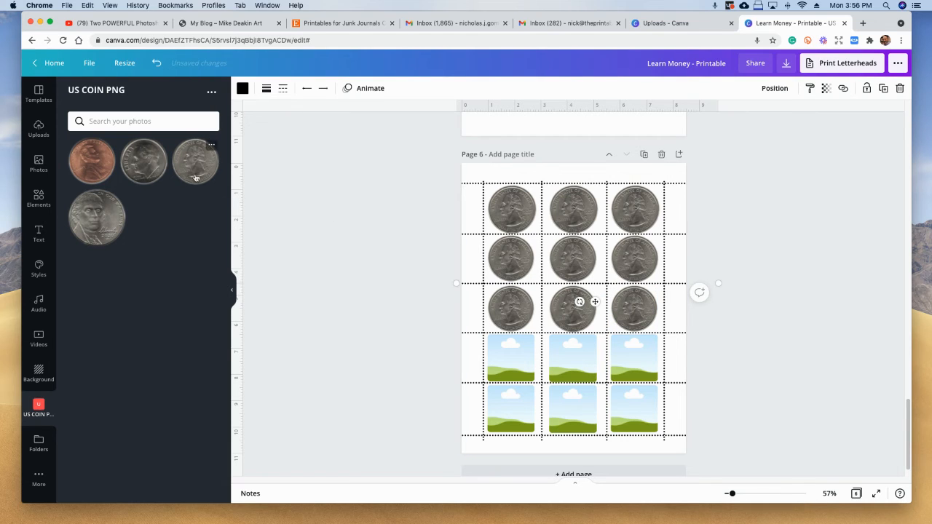
Fill the fourth and fifth rows of the page 6 grid with quarters.
left_click_drag(195, 177, 510, 357)
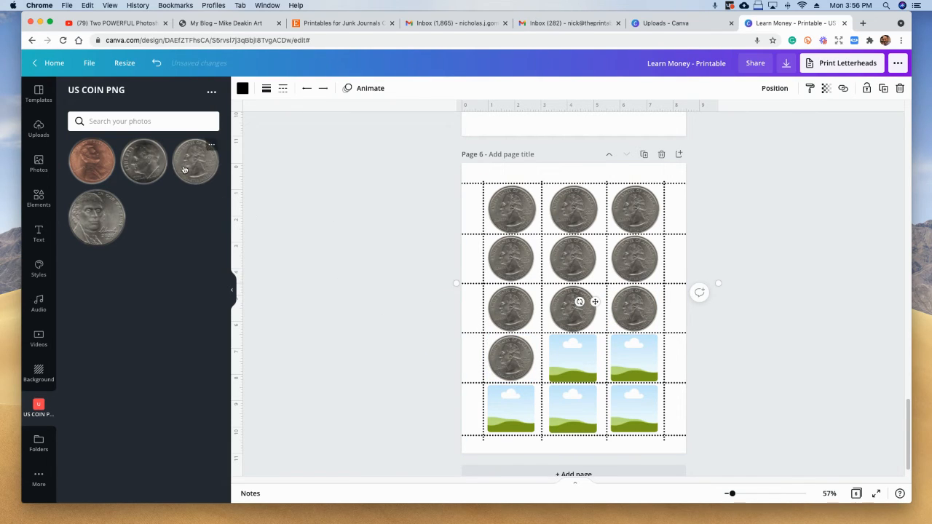
left_click_drag(184, 169, 573, 356)
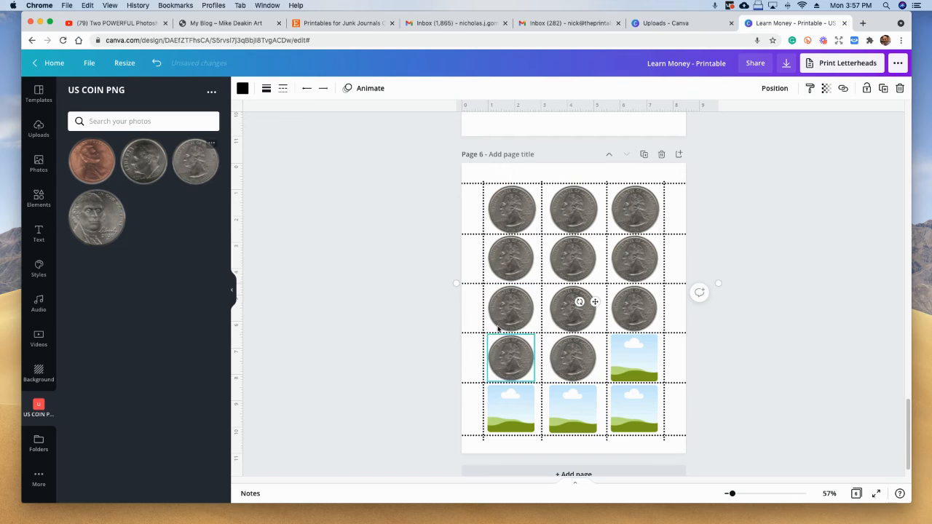
left_click_drag(202, 169, 634, 358)
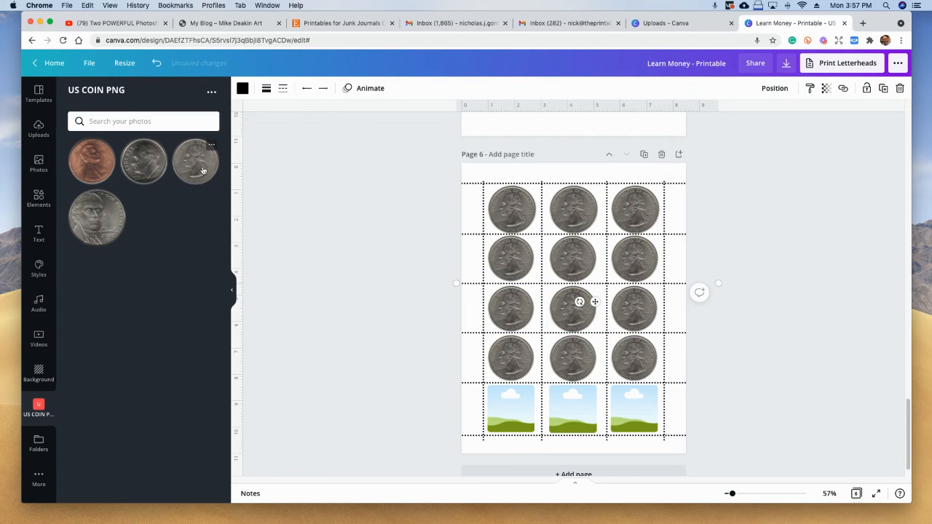
left_click_drag(203, 169, 511, 409)
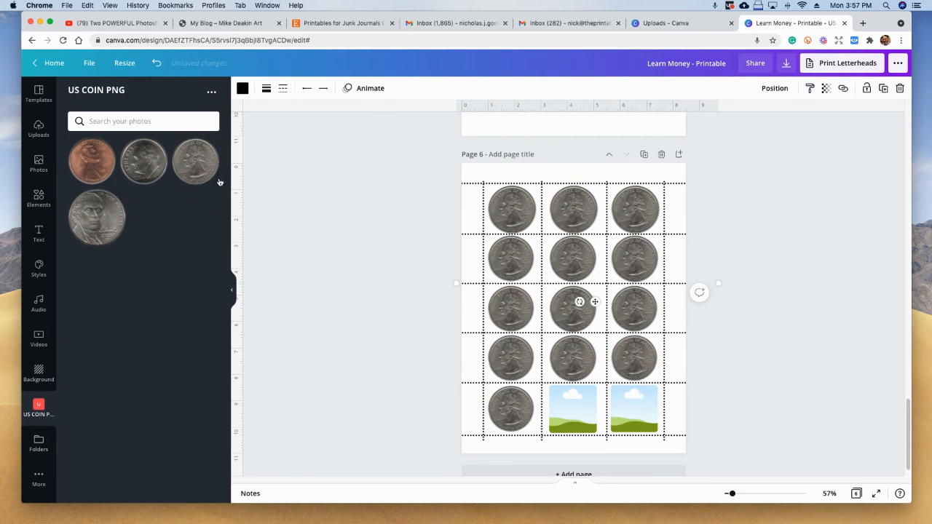
left_click_drag(203, 168, 573, 405)
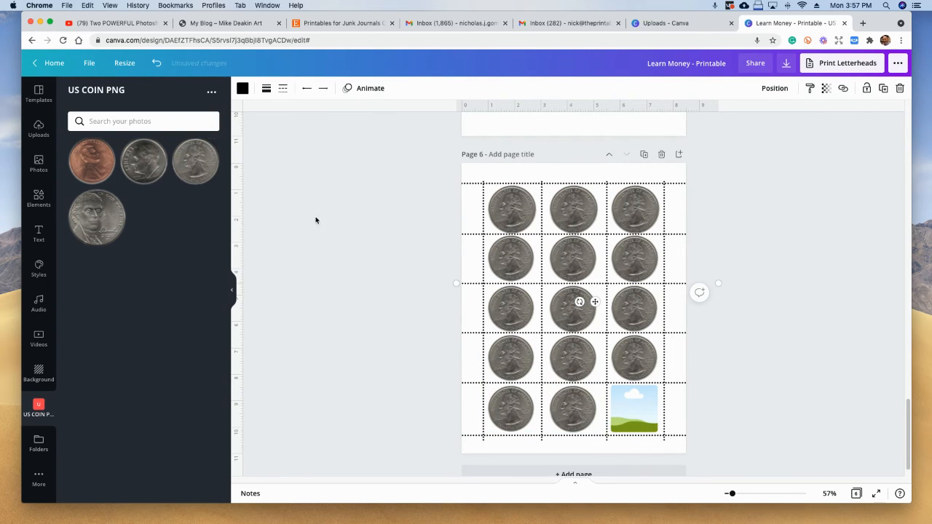
left_click_drag(195, 168, 635, 408)
left_click(767, 366)
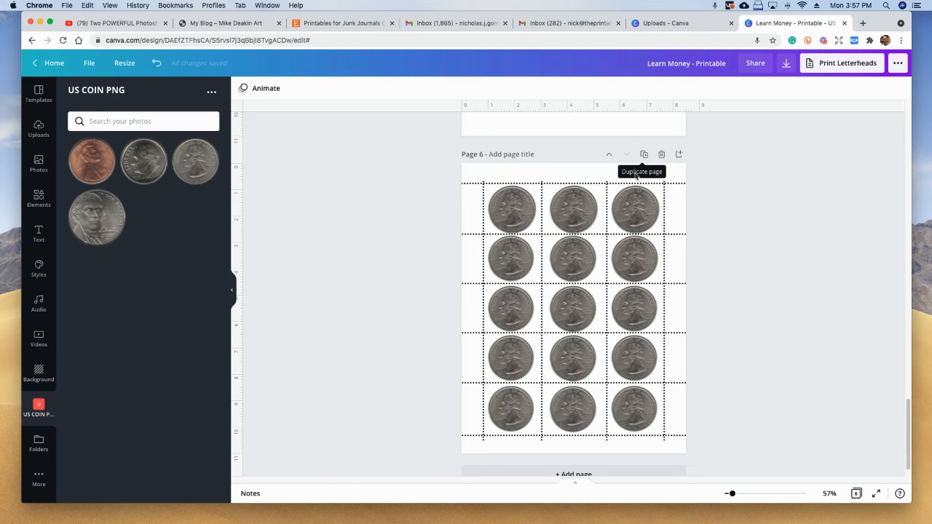
Duplicate page 6 and replace the first row of quarters on the new page 7 with pennies, deleting any stray dime.
left_click(645, 156)
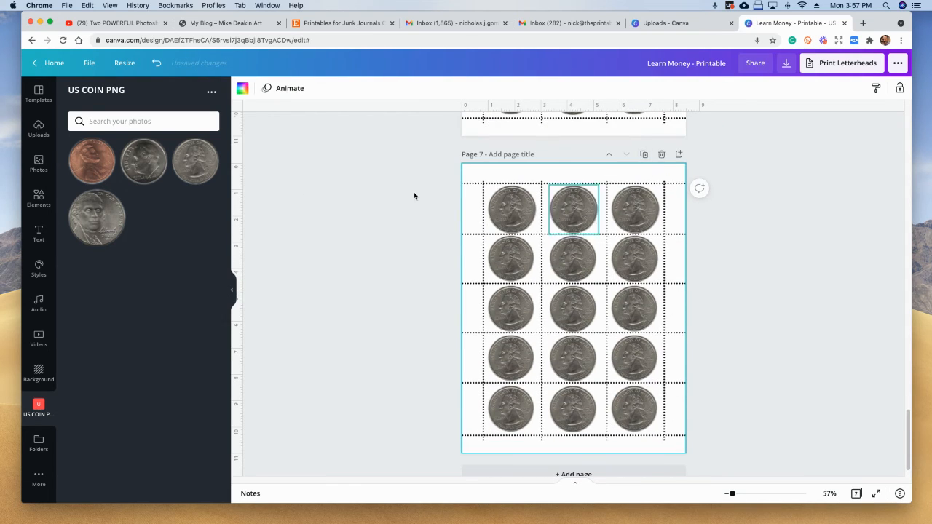
left_click_drag(106, 160, 524, 207)
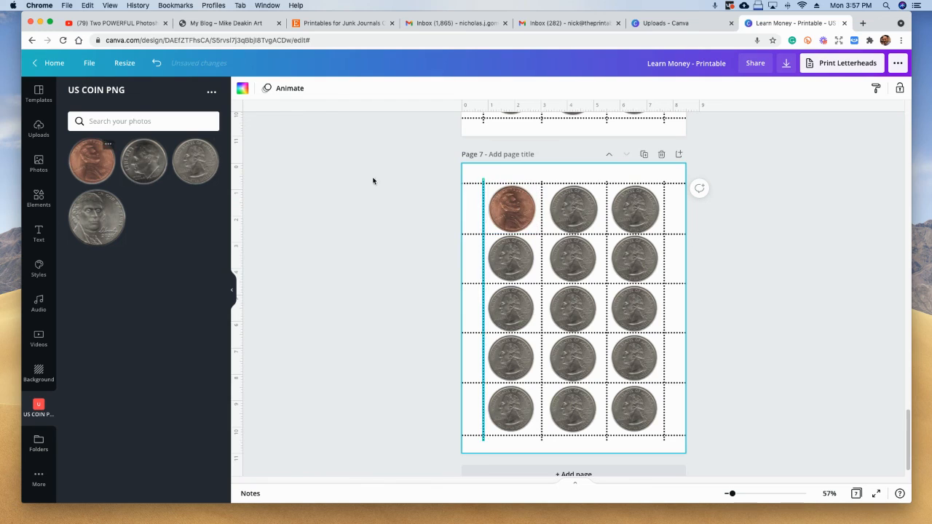
left_click(147, 165)
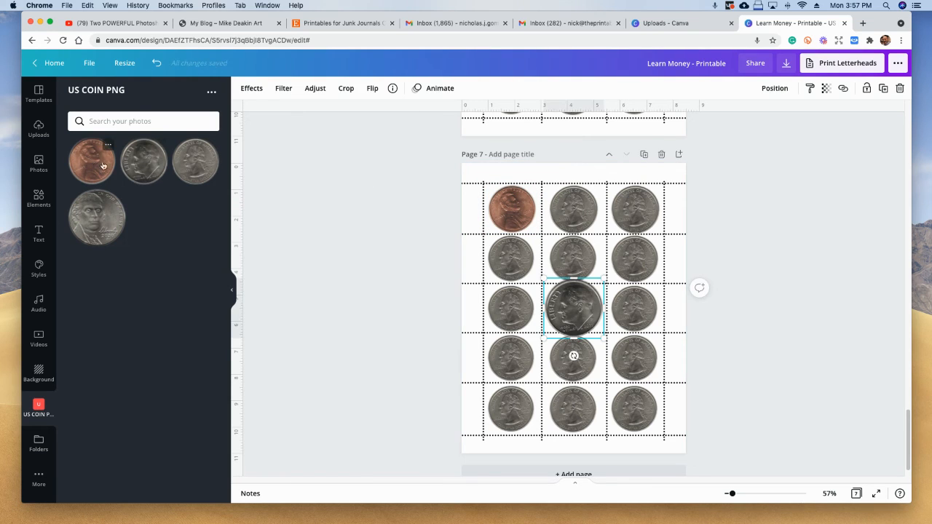
left_click_drag(102, 165, 573, 209)
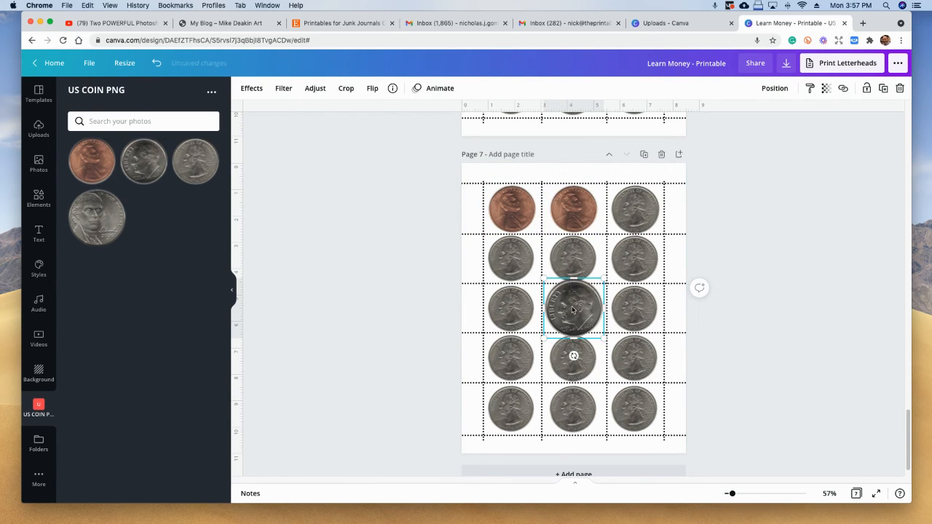
key("Delete")
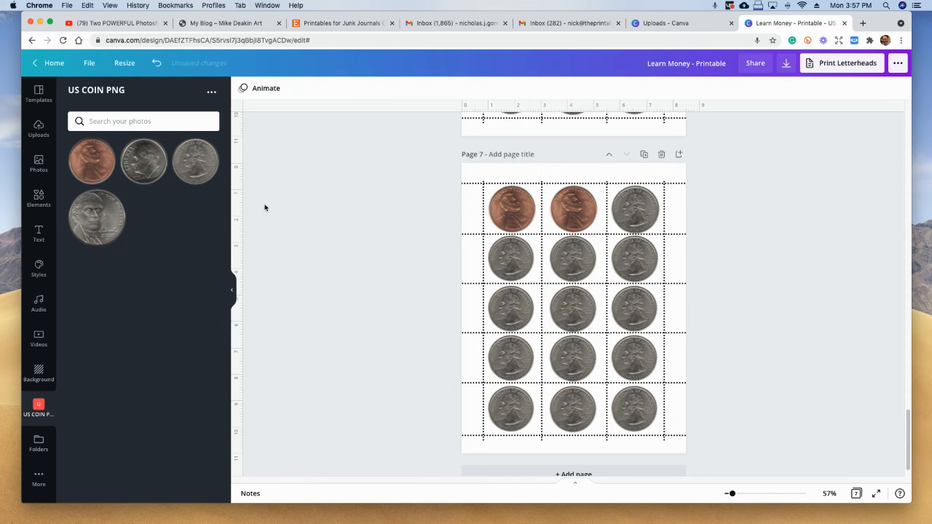
left_click_drag(107, 172, 632, 209)
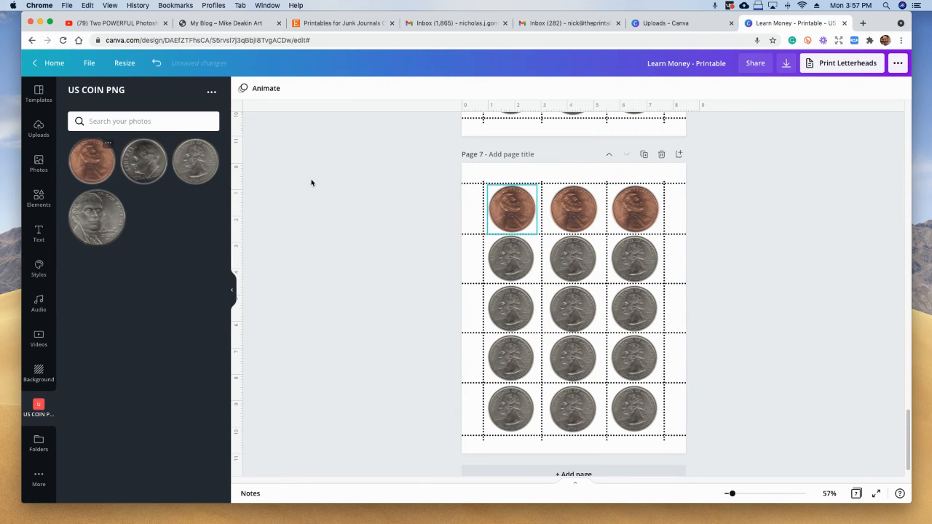
Replace the quarters in the second and third rows of page 7 with pennies.
left_click_drag(108, 174, 511, 259)
left_click_drag(95, 169, 573, 260)
left_click_drag(92, 175, 635, 259)
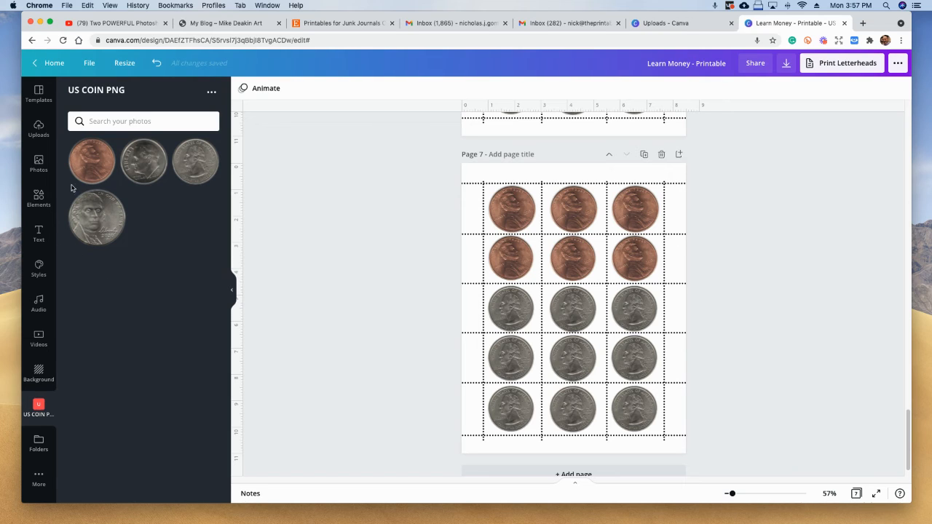
left_click_drag(87, 164, 508, 302)
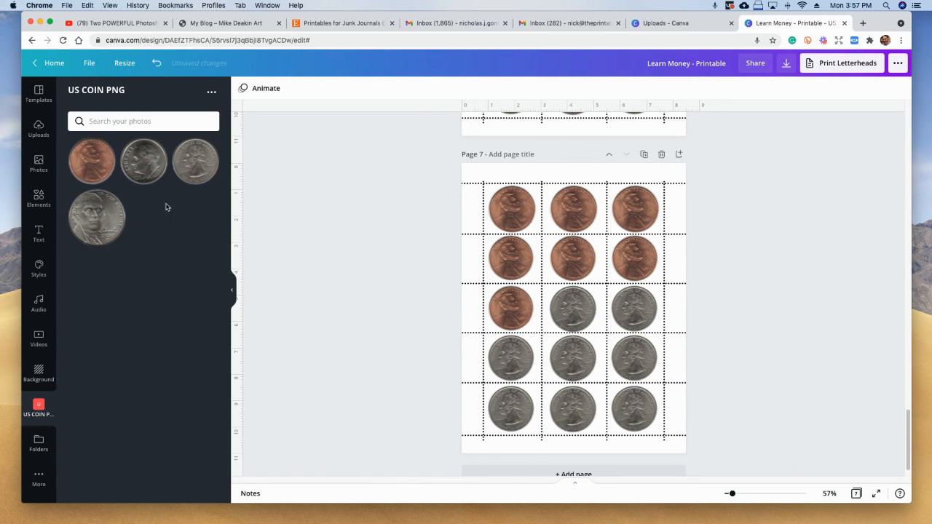
left_click_drag(116, 170, 573, 306)
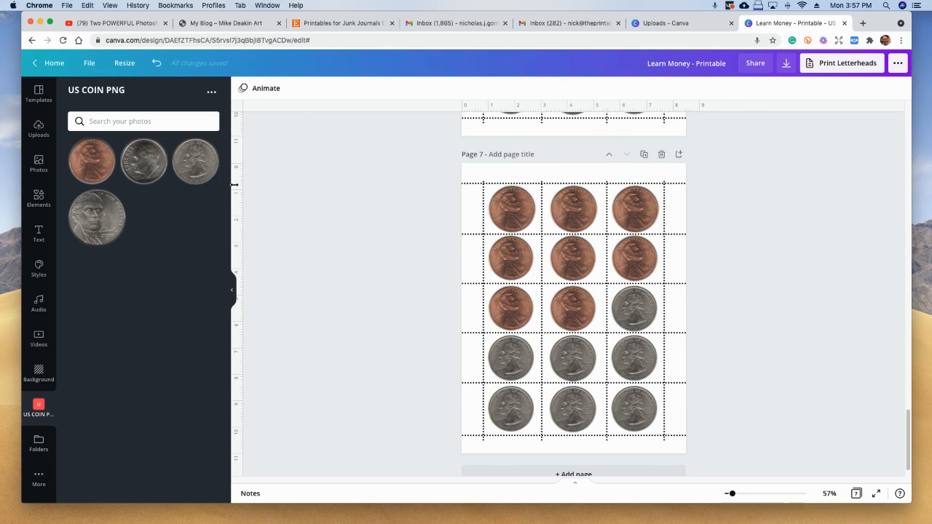
left_click_drag(103, 162, 633, 306)
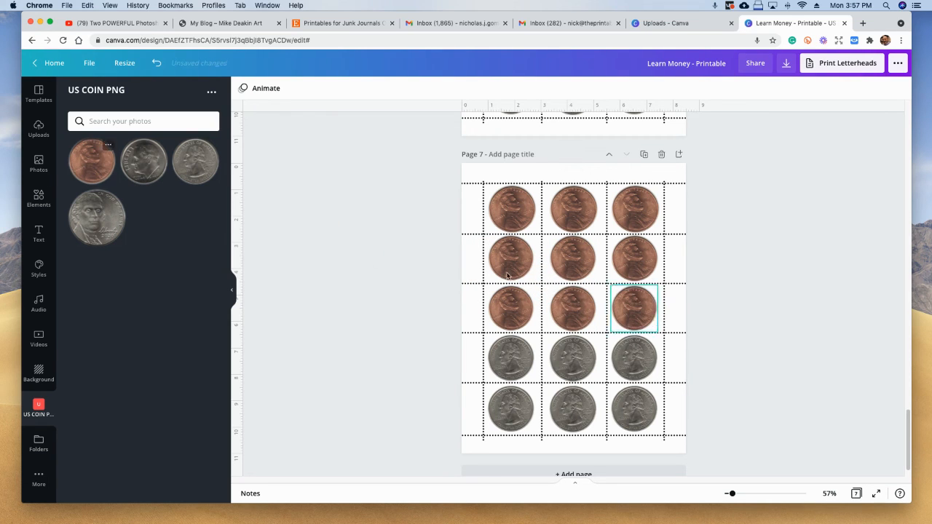
Replace the quarters in the fourth and fifth rows of page 7 with pennies.
left_click_drag(90, 170, 513, 357)
left_click_drag(79, 153, 573, 357)
left_click_drag(84, 157, 634, 356)
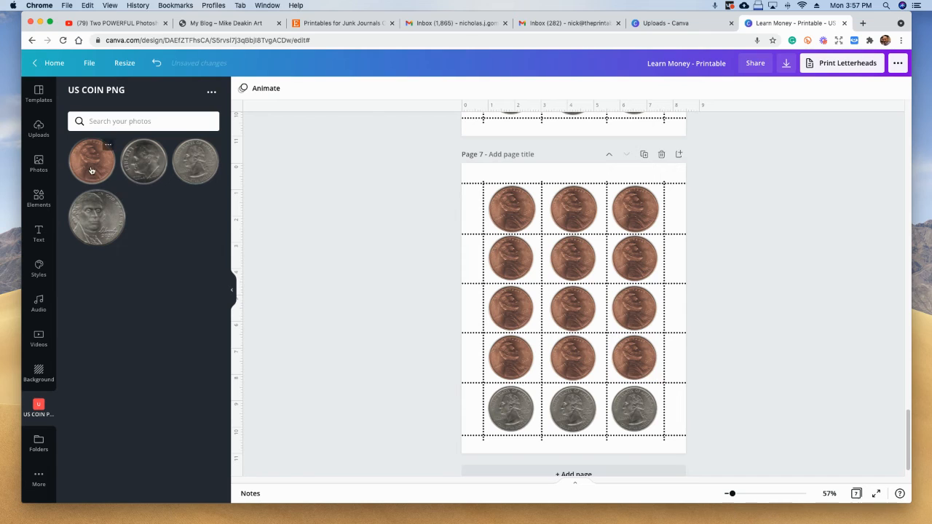
left_click_drag(91, 169, 513, 407)
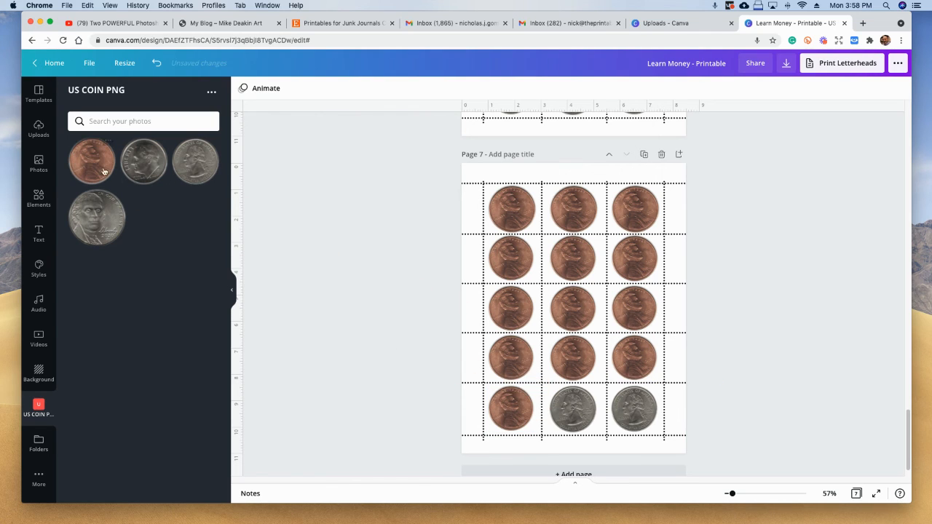
left_click_drag(104, 171, 573, 407)
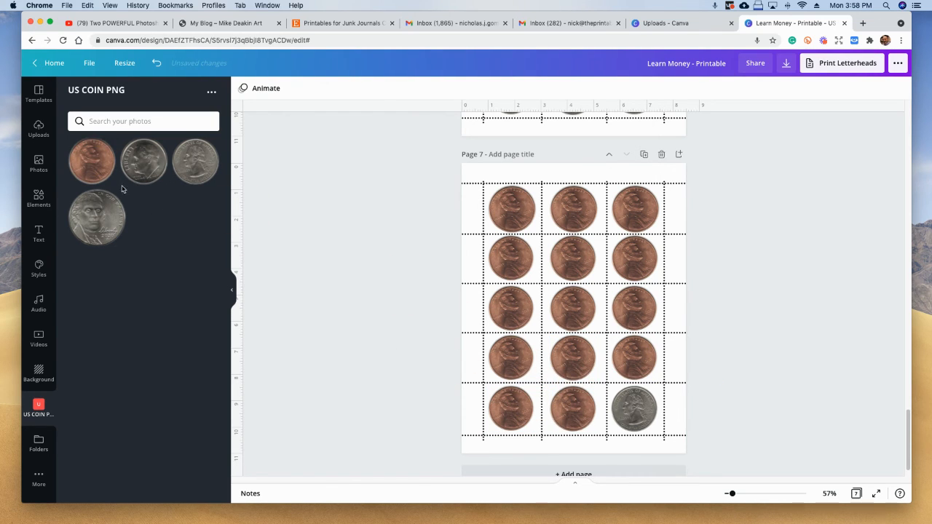
left_click_drag(114, 169, 626, 397)
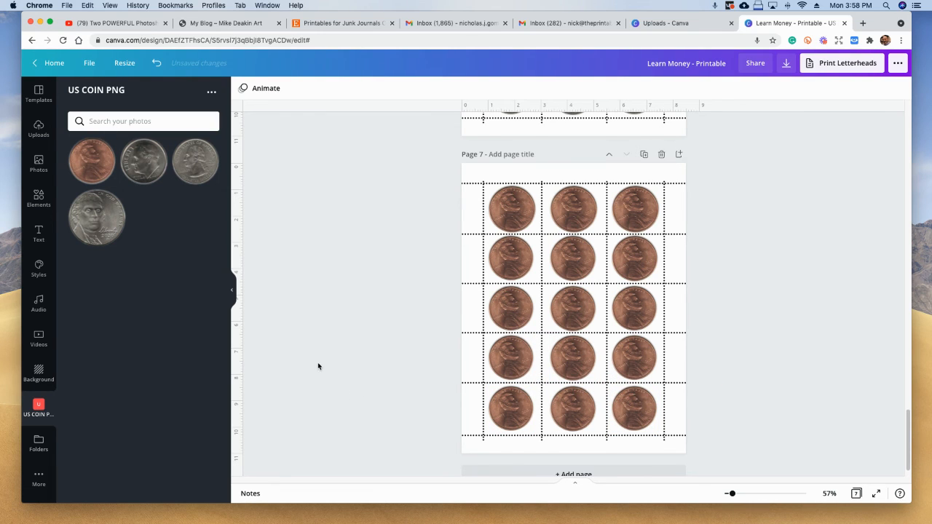
Duplicate page 7 and replace the first row of pennies on the new page 8 with dimes.
scroll(437, 305, "down", 1)
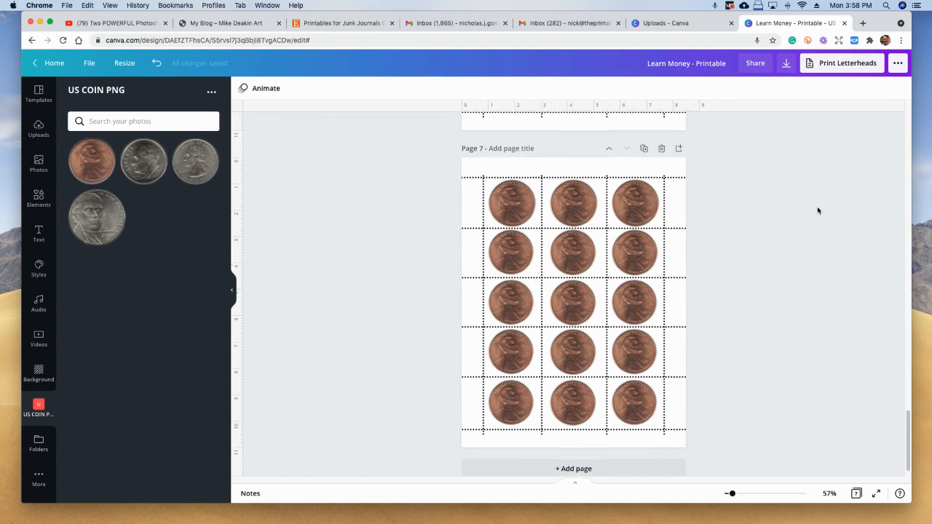
scroll(808, 211, "down", 3)
scroll(805, 218, "up", 3)
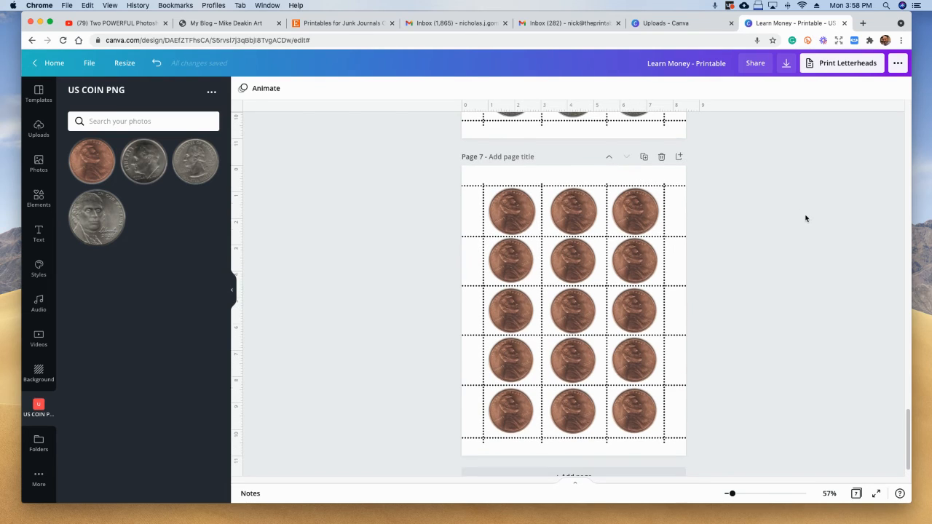
left_click(644, 157)
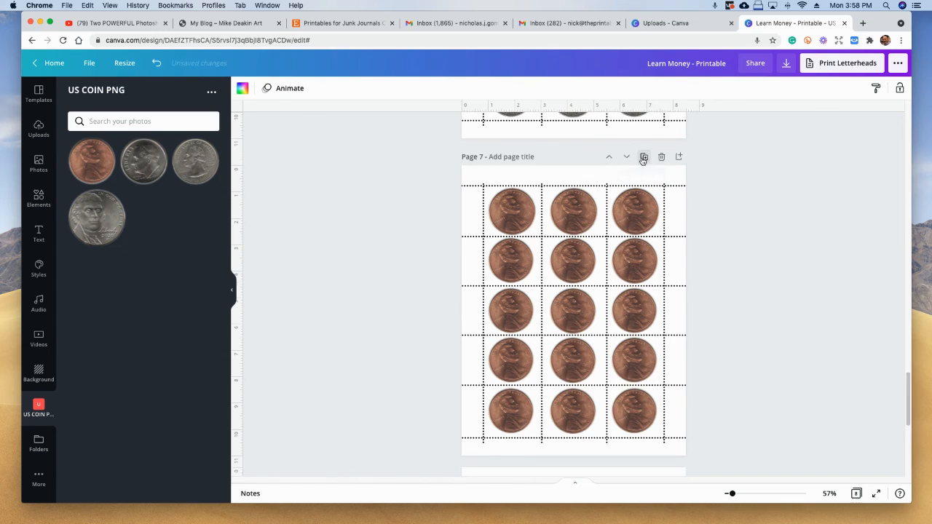
left_click_drag(241, 187, 510, 211)
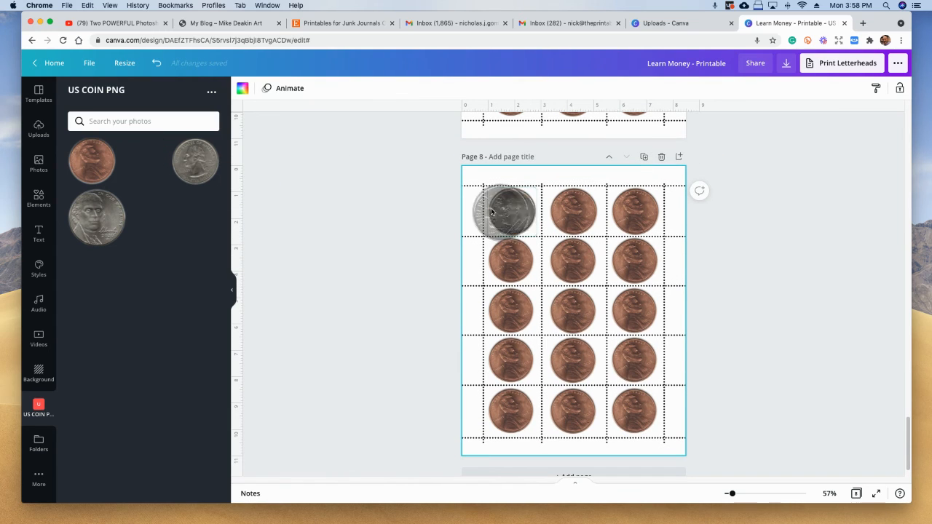
left_click_drag(143, 160, 573, 209)
left_click_drag(149, 161, 637, 211)
Replace the pennies in the second and third rows of page 8 with dimes.
left_click_drag(119, 169, 487, 268)
left_click_drag(135, 169, 572, 260)
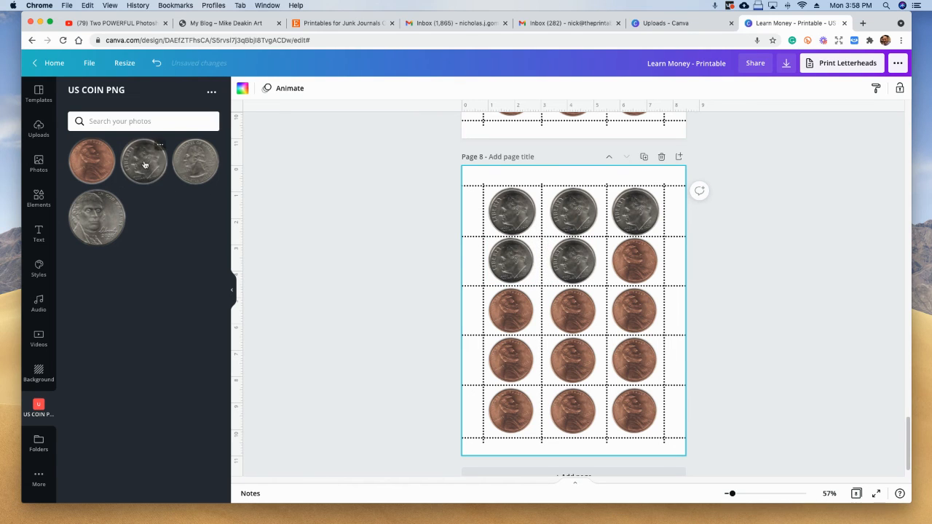
left_click_drag(144, 165, 636, 261)
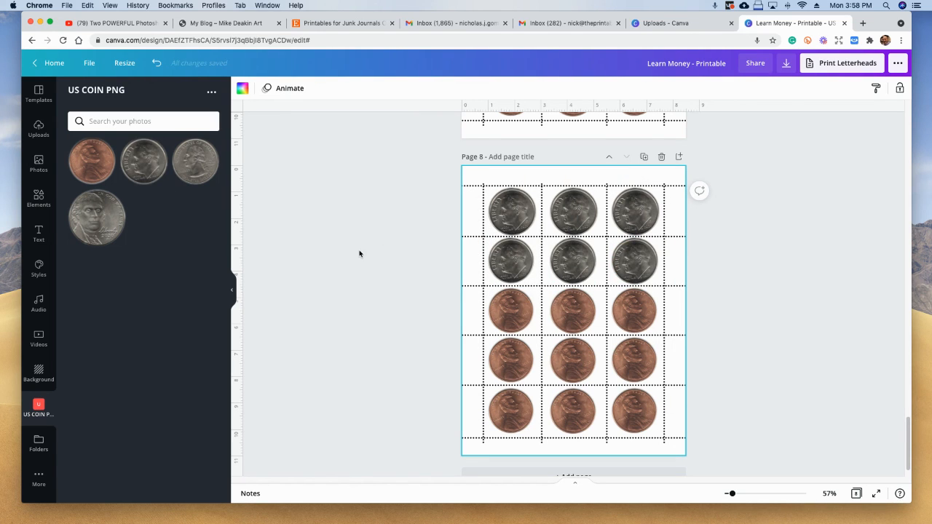
left_click_drag(156, 166, 509, 312)
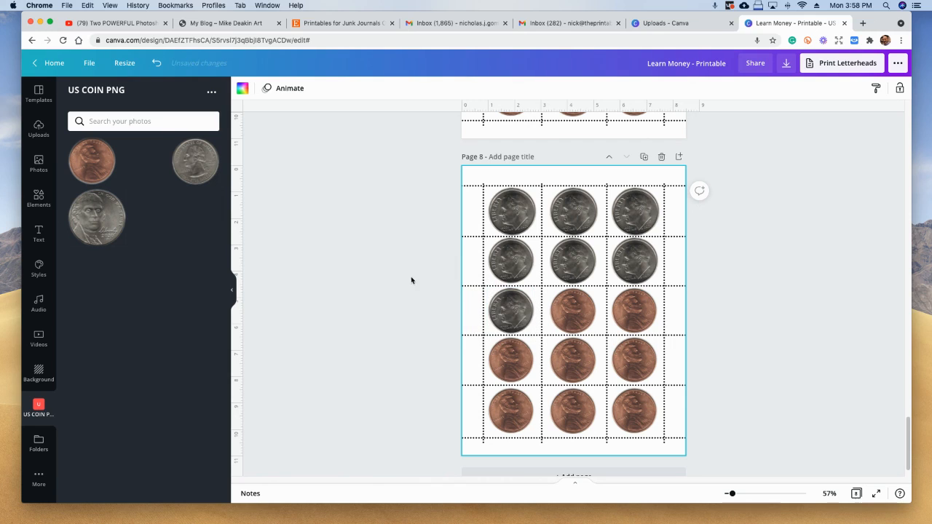
left_click_drag(171, 170, 573, 311)
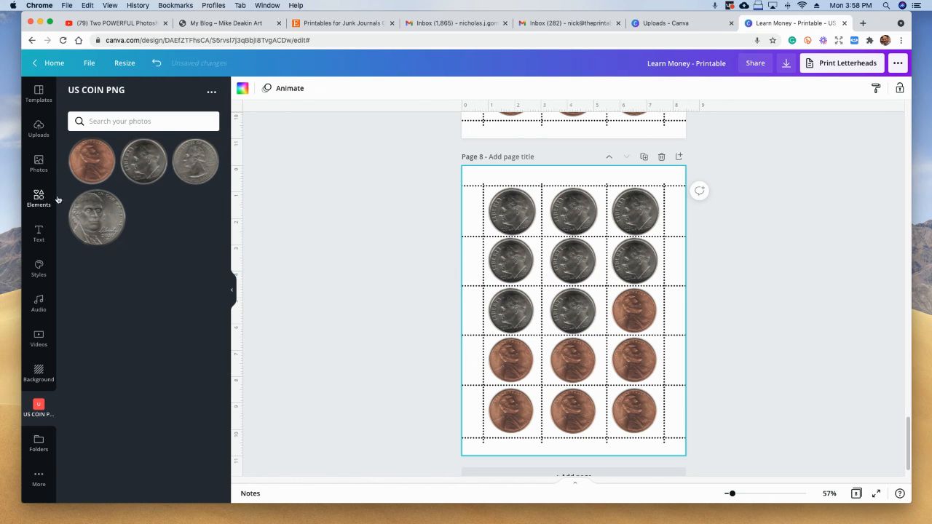
left_click_drag(136, 168, 633, 309)
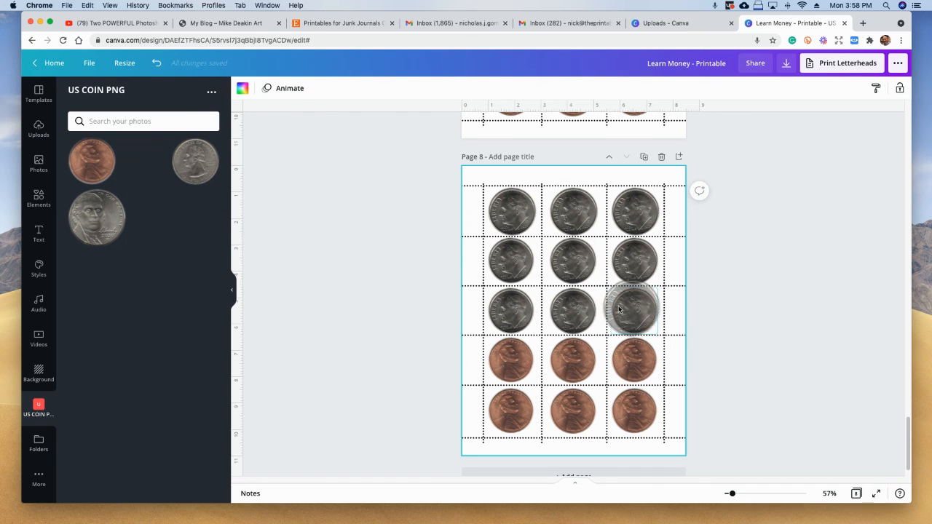
Replace the pennies in the fourth and fifth rows of page 8 with dimes.
left_click_drag(136, 168, 510, 359)
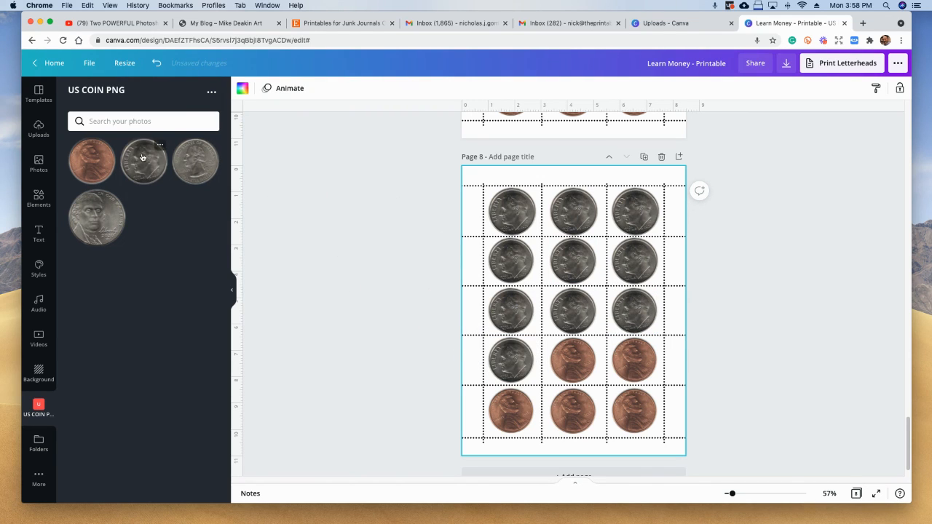
left_click_drag(143, 157, 575, 358)
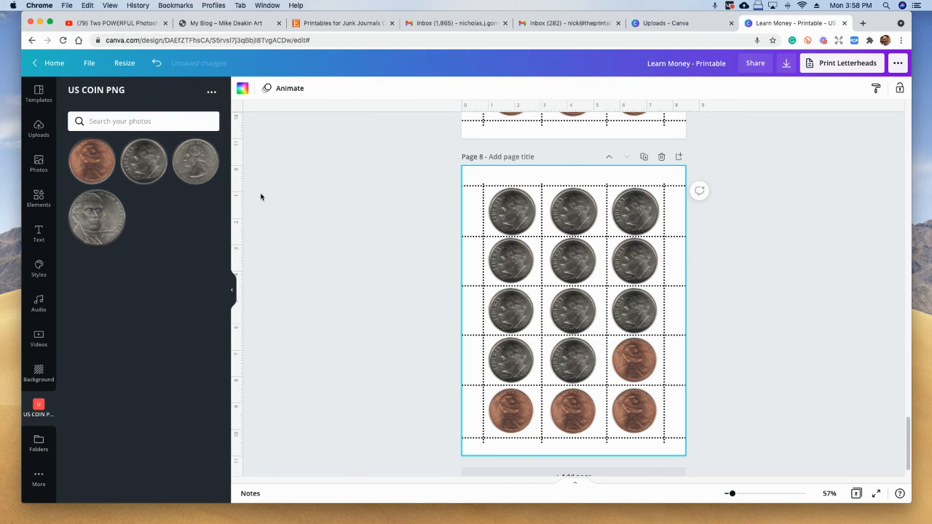
left_click_drag(146, 164, 634, 358)
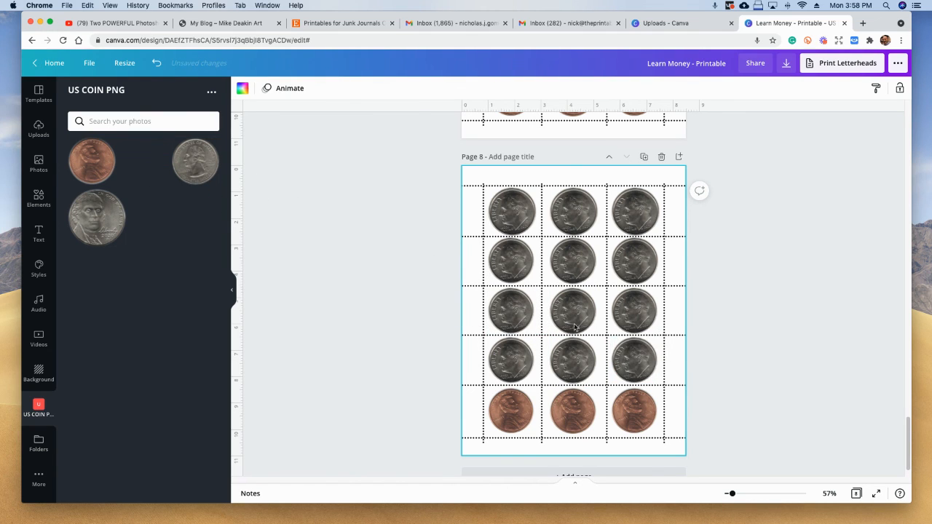
left_click_drag(139, 162, 511, 410)
left_click_drag(147, 167, 575, 410)
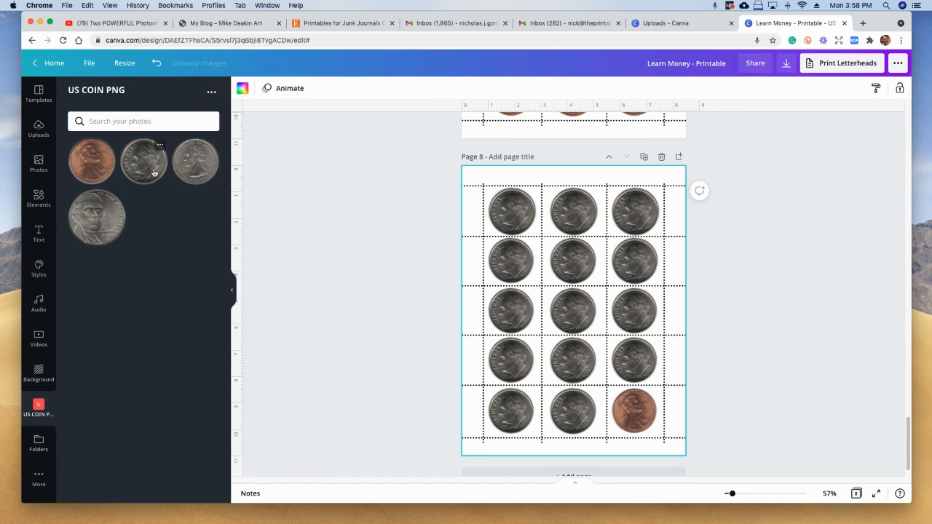
left_click_drag(148, 171, 645, 417)
Duplicate page 8 and replace the first row of dimes on the new page 9 with nickels.
scroll(766, 355, "up", 10)
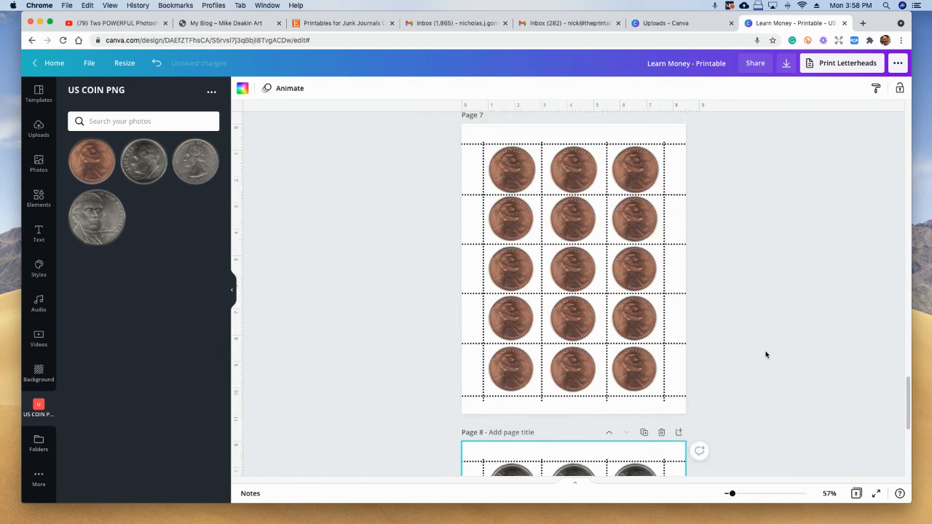
scroll(766, 354, "down", 10)
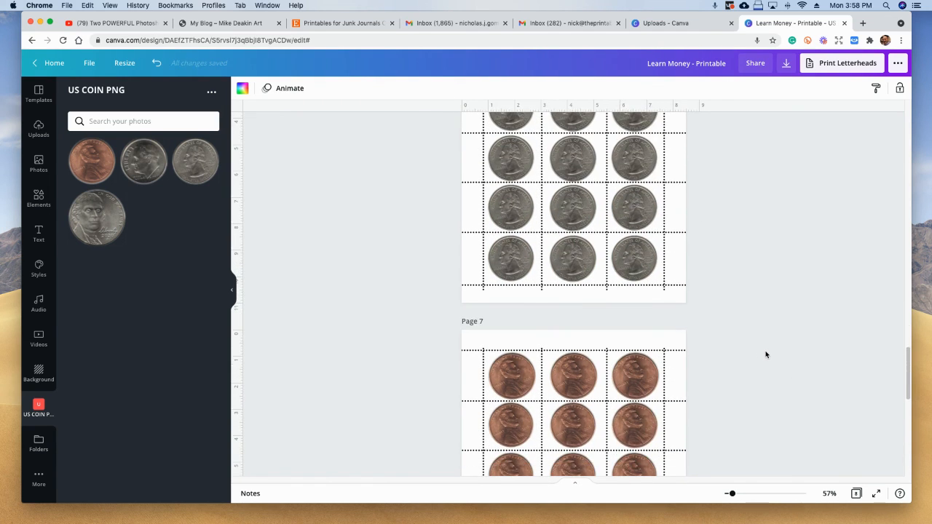
scroll(766, 355, "up", 5)
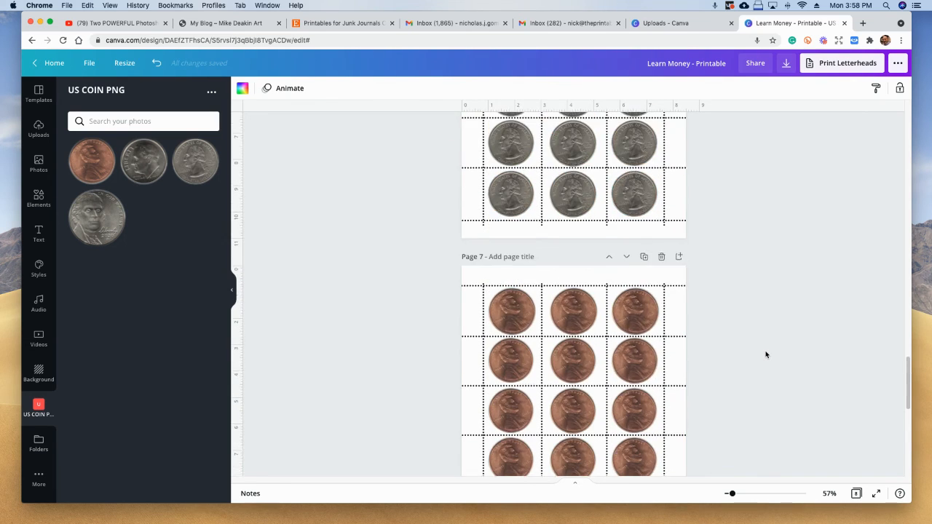
scroll(766, 354, "down", 5)
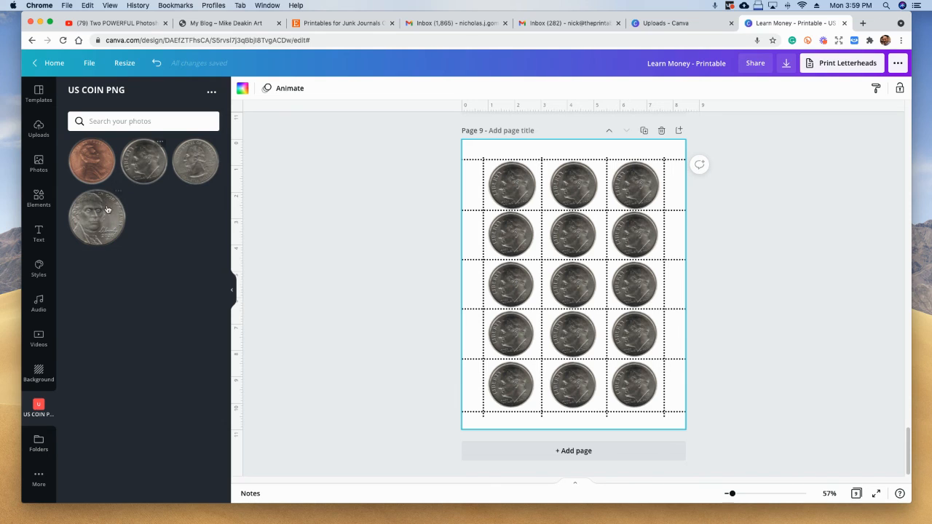
left_click_drag(104, 218, 512, 185)
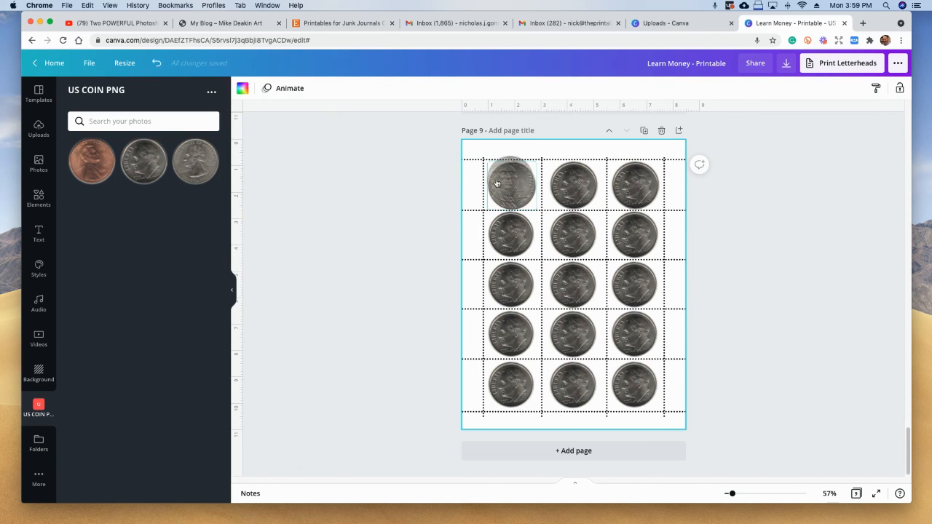
left_click_drag(105, 213, 573, 185)
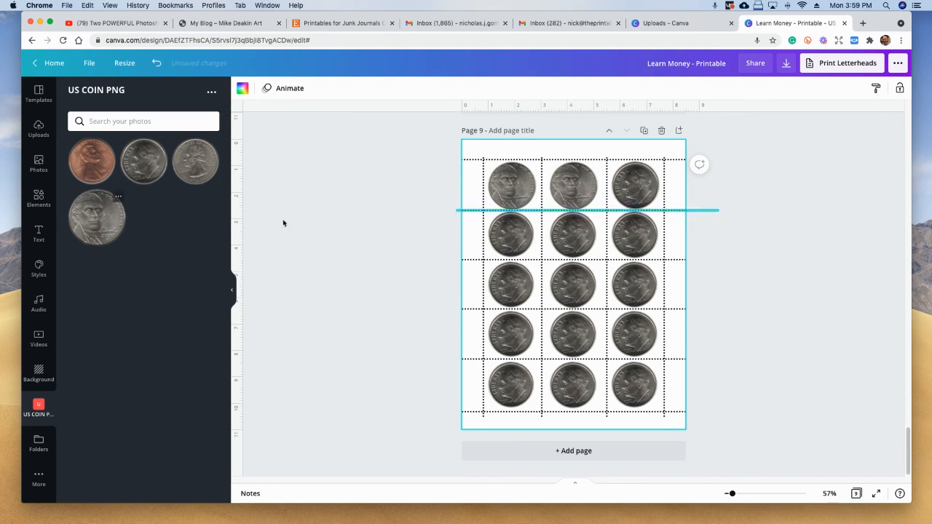
left_click_drag(90, 210, 635, 184)
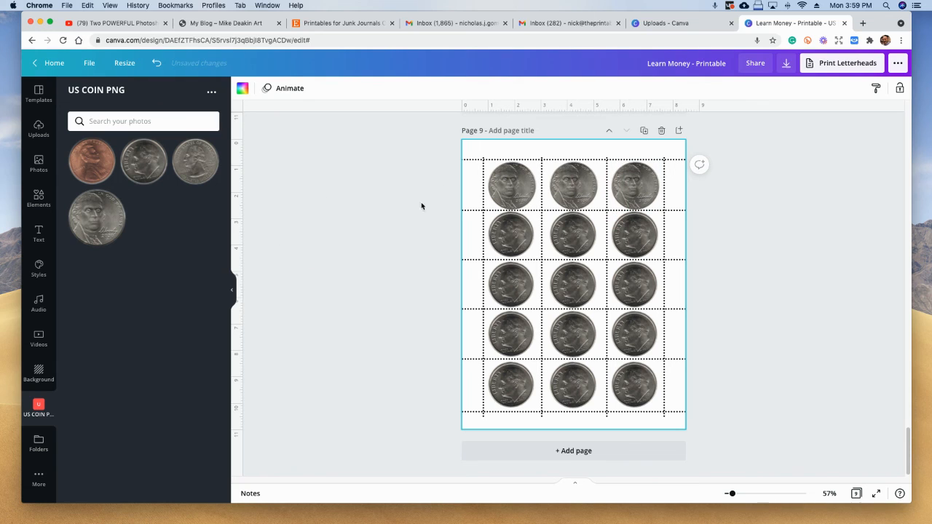
Replace the dimes in the second and third rows of page 9 with nickels.
left_click_drag(94, 216, 511, 234)
left_click_drag(103, 226, 573, 235)
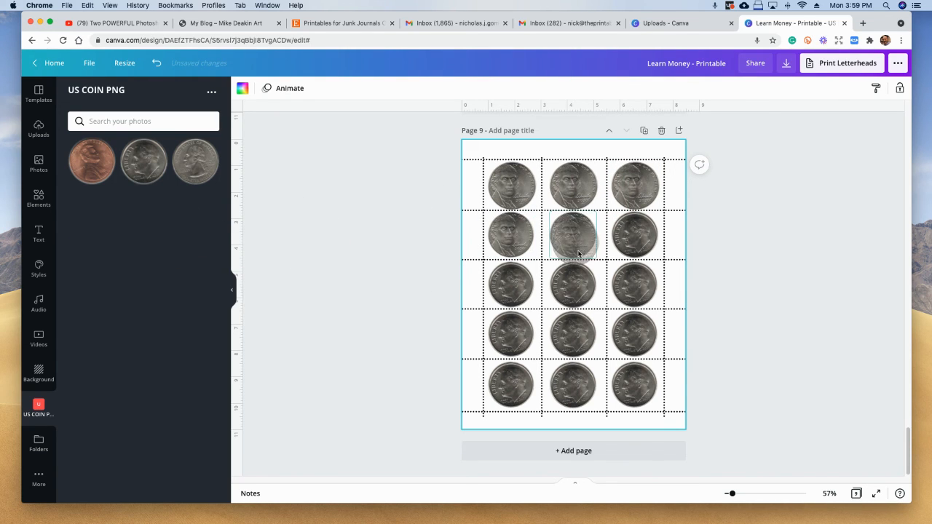
left_click_drag(105, 227, 655, 236)
left_click_drag(96, 230, 514, 286)
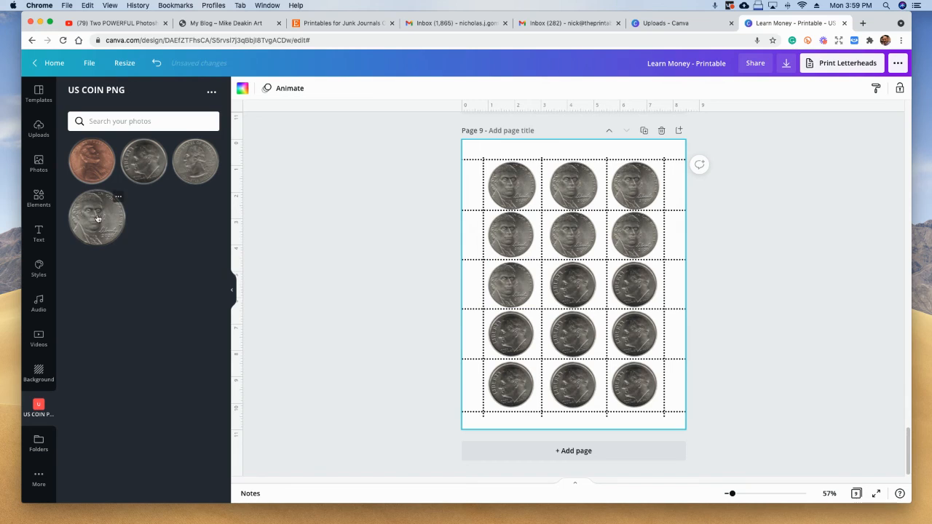
left_click_drag(96, 218, 364, 266)
left_click_drag(97, 218, 626, 287)
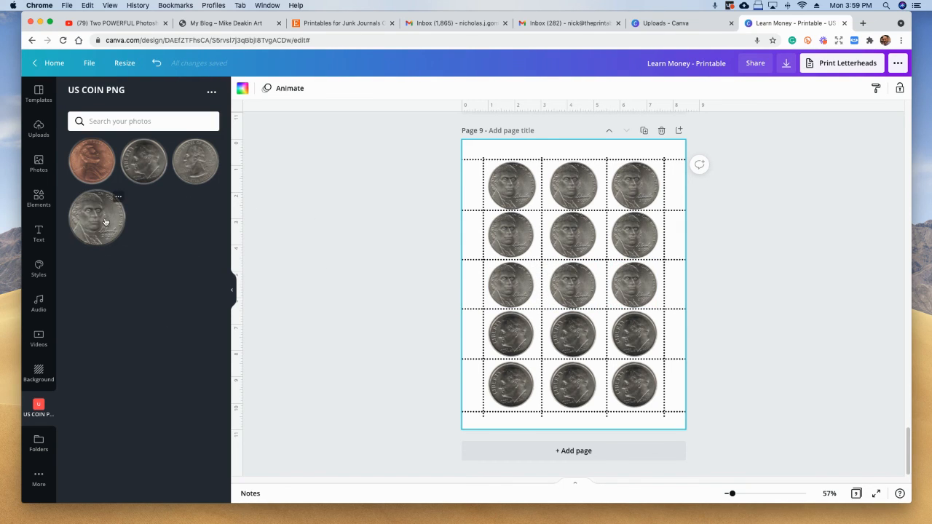
Replace the dimes in the fourth and fifth rows of page 9 with nickels.
left_click_drag(105, 222, 512, 329)
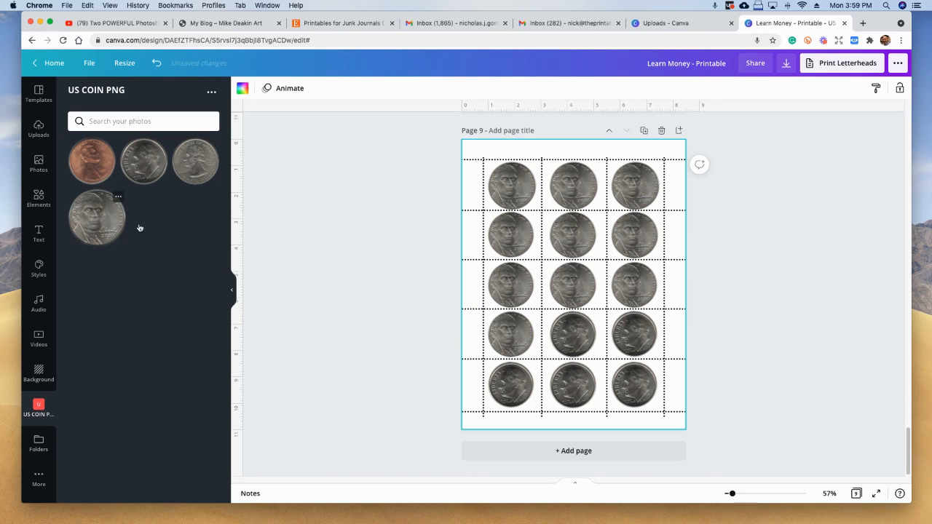
left_click_drag(116, 222, 573, 332)
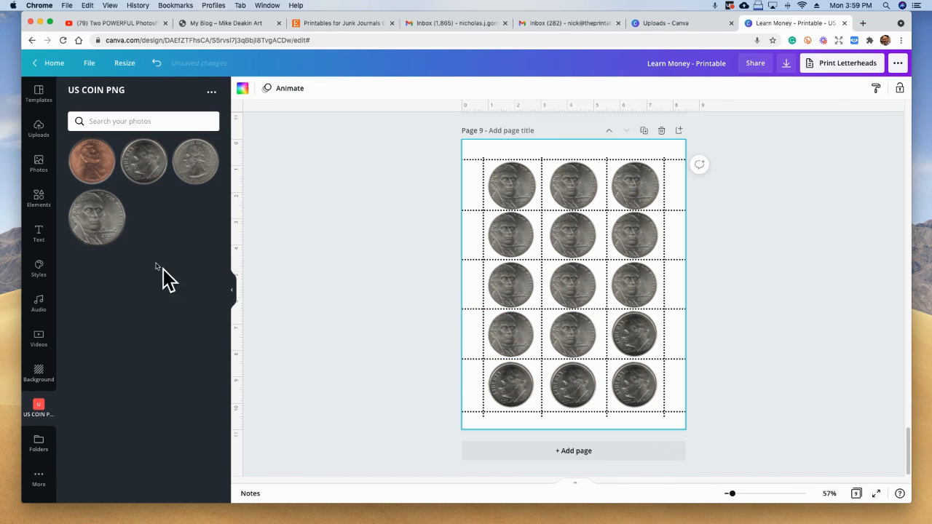
left_click_drag(110, 216, 634, 331)
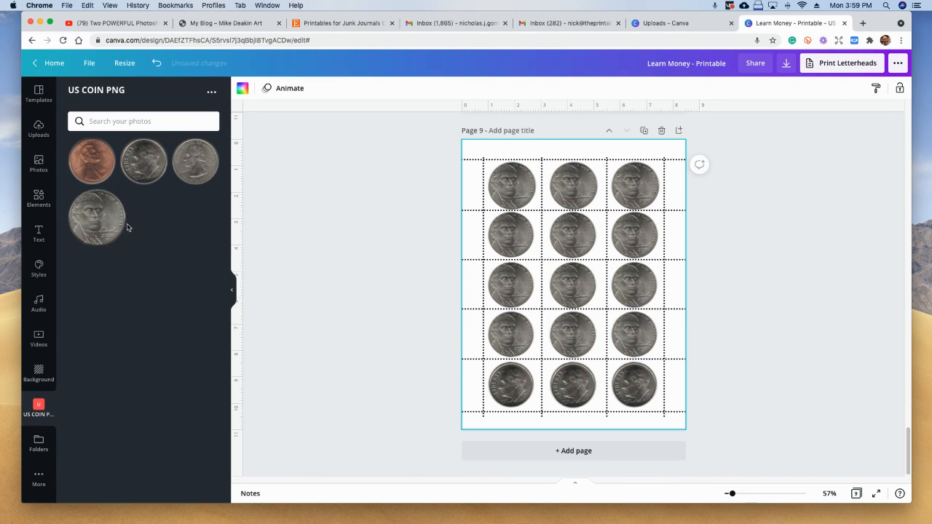
left_click_drag(112, 224, 512, 384)
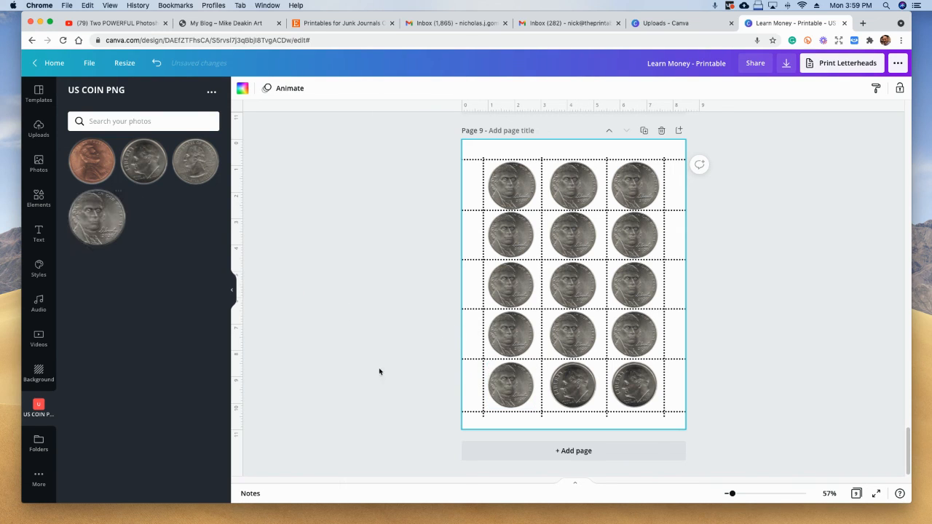
left_click_drag(108, 228, 572, 384)
left_click_drag(100, 228, 634, 385)
scroll(352, 257, "up", 3)
scroll(352, 257, "up", 20)
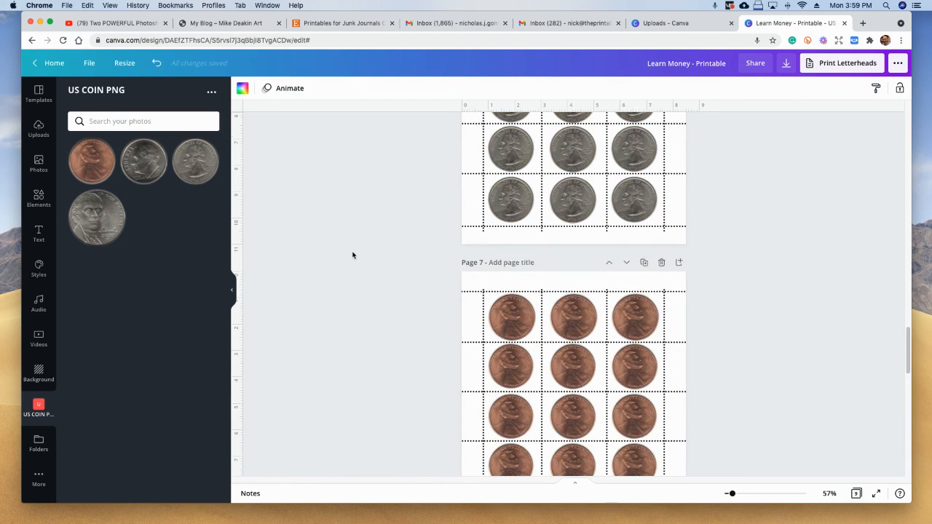
scroll(352, 255, "up", 10)
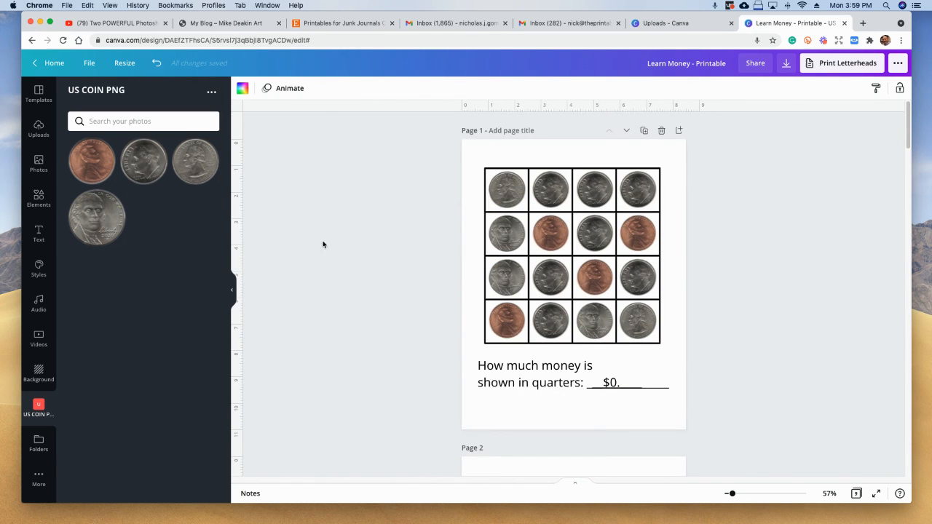